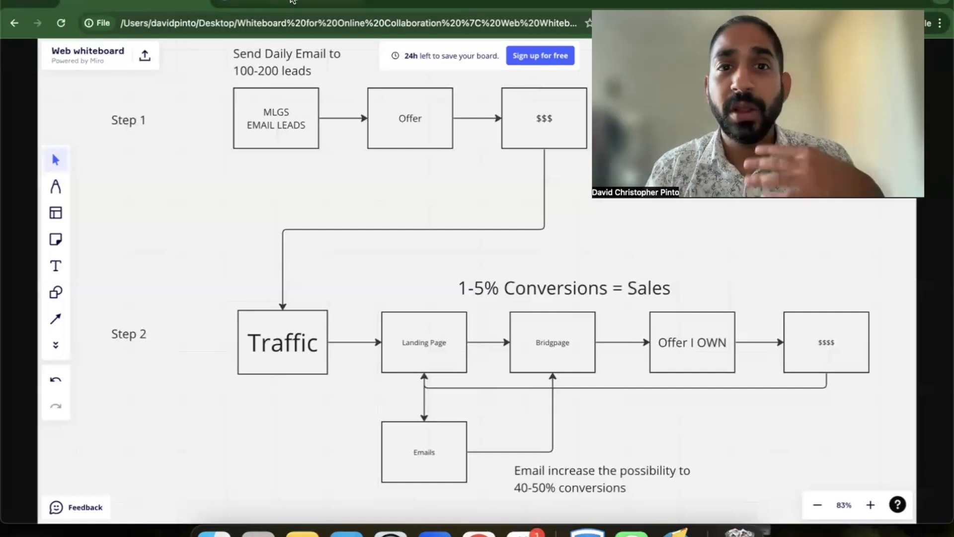
- Open the Systeme.io pricing page in a new tab and compare the plans' prices and feature limits
{"action": "left_click", "coordinate": [292, 2]}
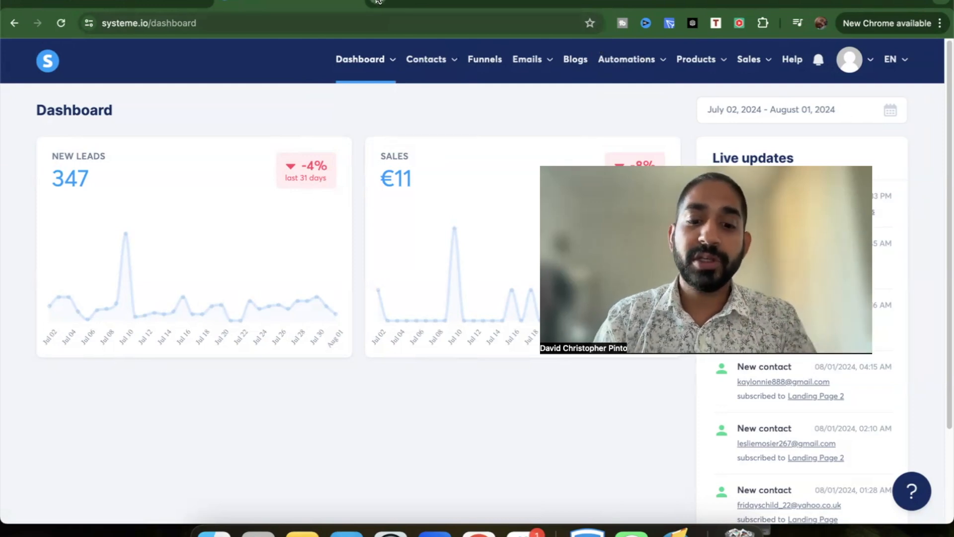
{"action": "left_click", "coordinate": [377, 1]}
{"action": "type", "text": "pricing"}
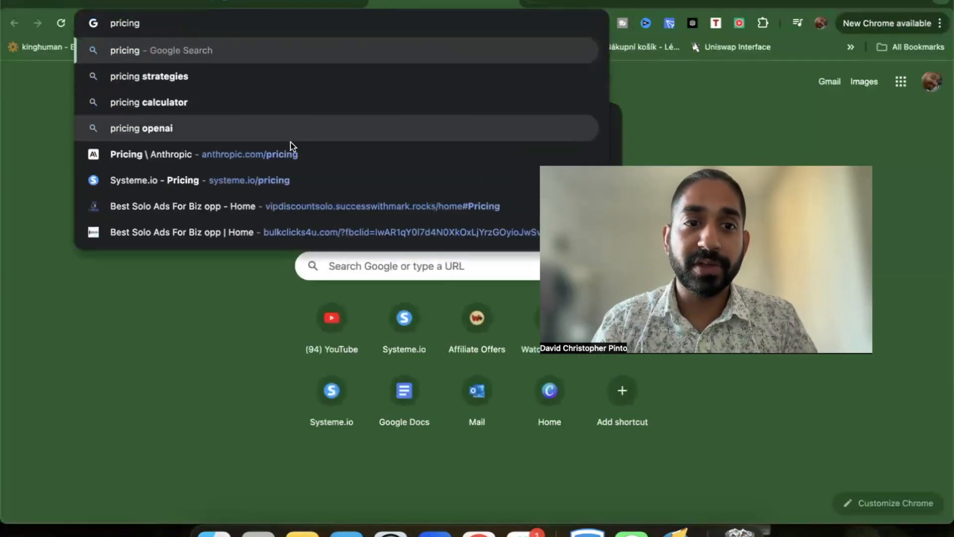
{"action": "left_click", "coordinate": [288, 180]}
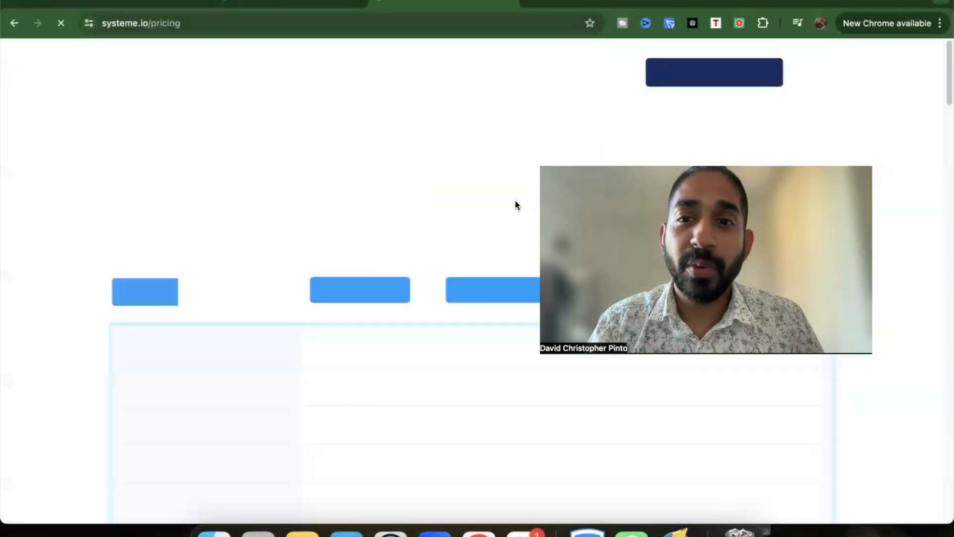
{"action": "scroll", "coordinate": [377, 379], "scroll_direction": "down", "scroll_amount": 10}
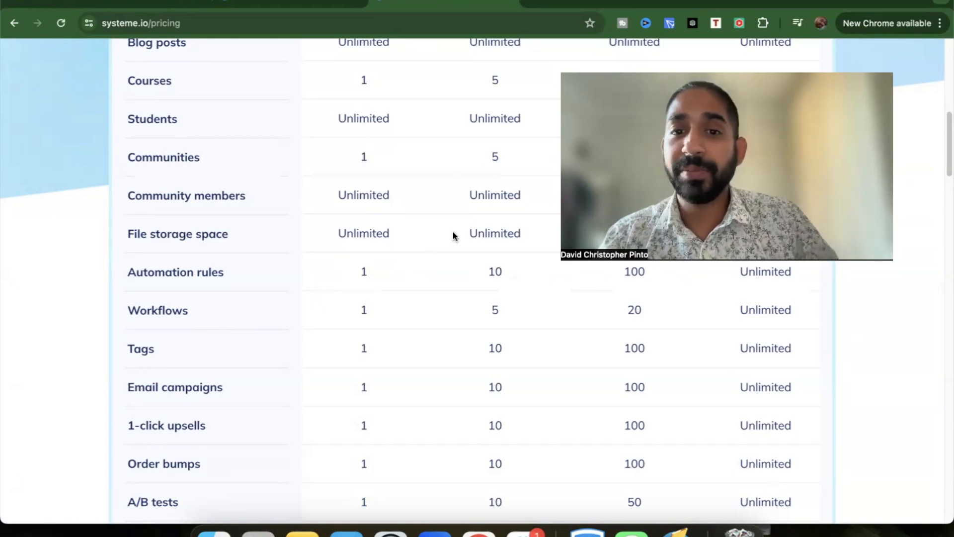
{"action": "scroll", "coordinate": [570, 365], "scroll_direction": "up", "scroll_amount": 5}
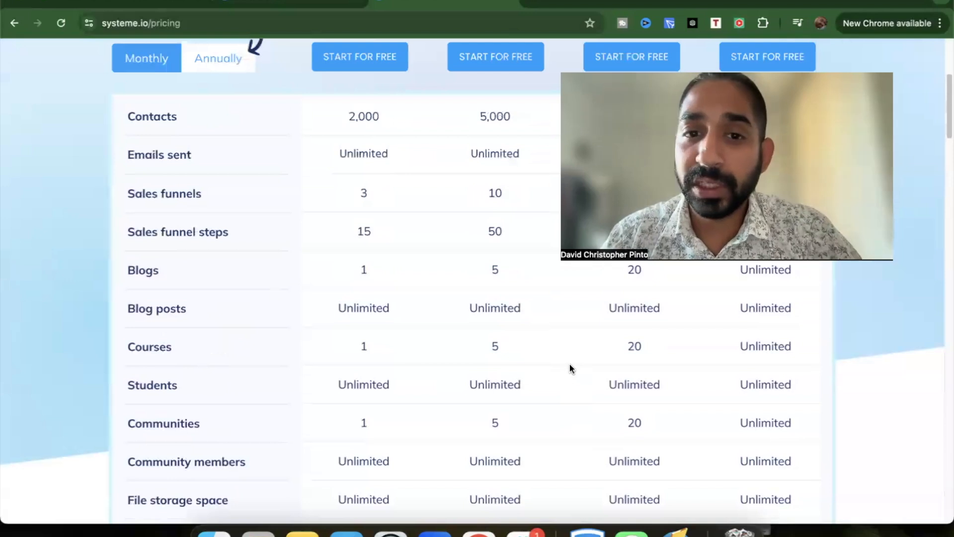
{"action": "scroll", "coordinate": [515, 438], "scroll_direction": "up", "scroll_amount": 3}
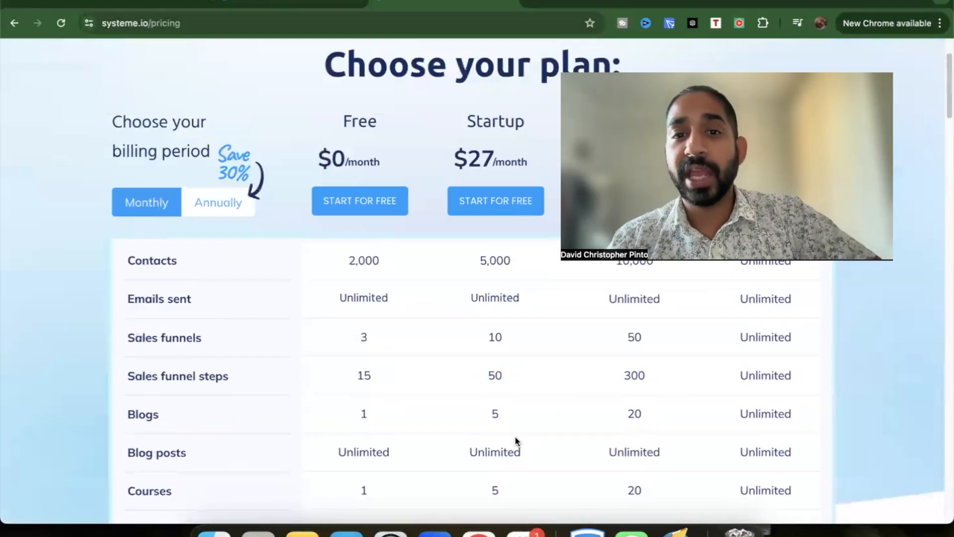
{"action": "scroll", "coordinate": [479, 331], "scroll_direction": "up", "scroll_amount": 1}
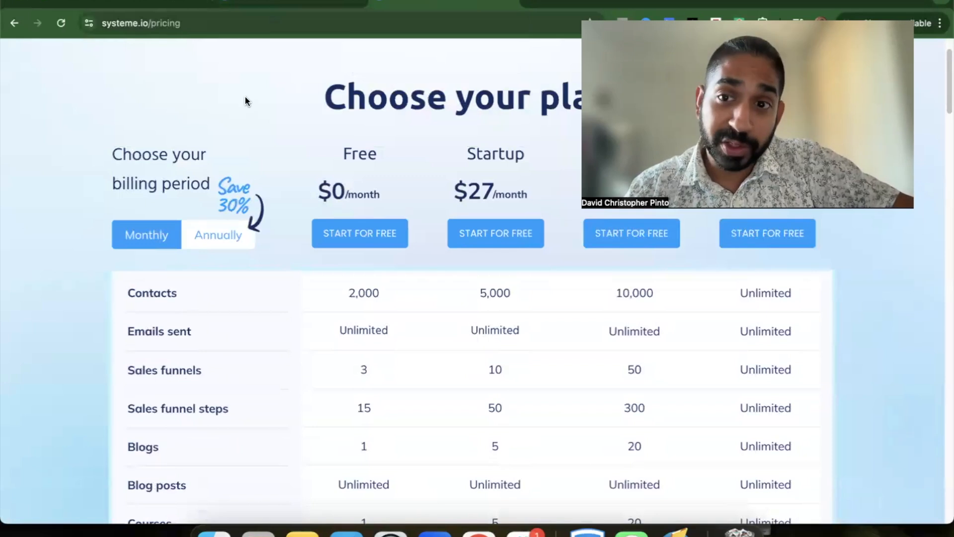
- Return to the Systeme.io dashboard and open the list of automation workflows
{"action": "left_click", "coordinate": [267, 8]}
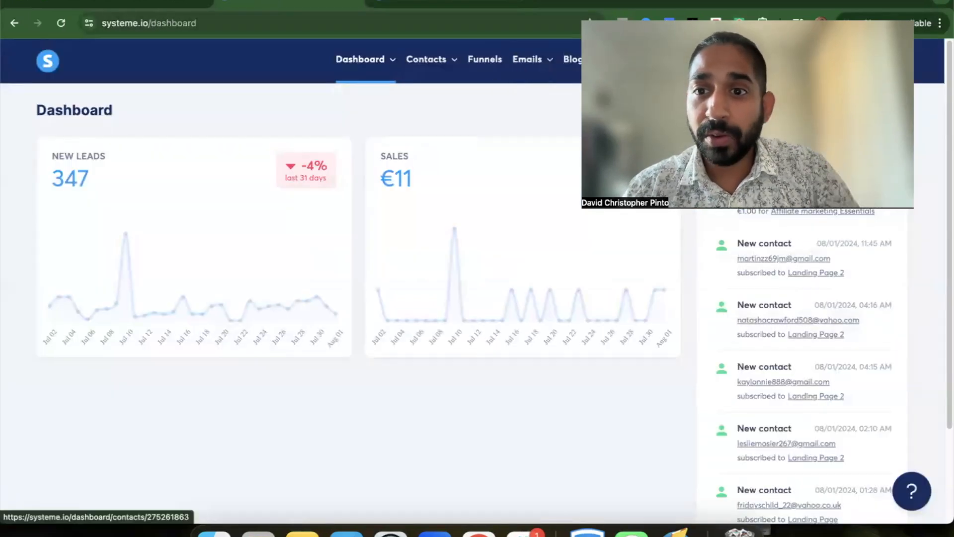
{"action": "mouse_move", "coordinate": [637, 56]}
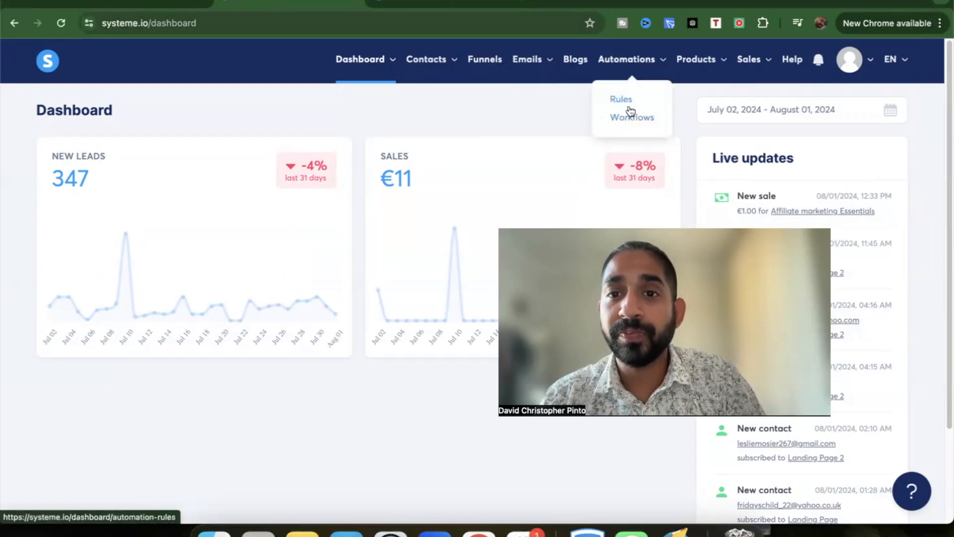
{"action": "left_click", "coordinate": [630, 119]}
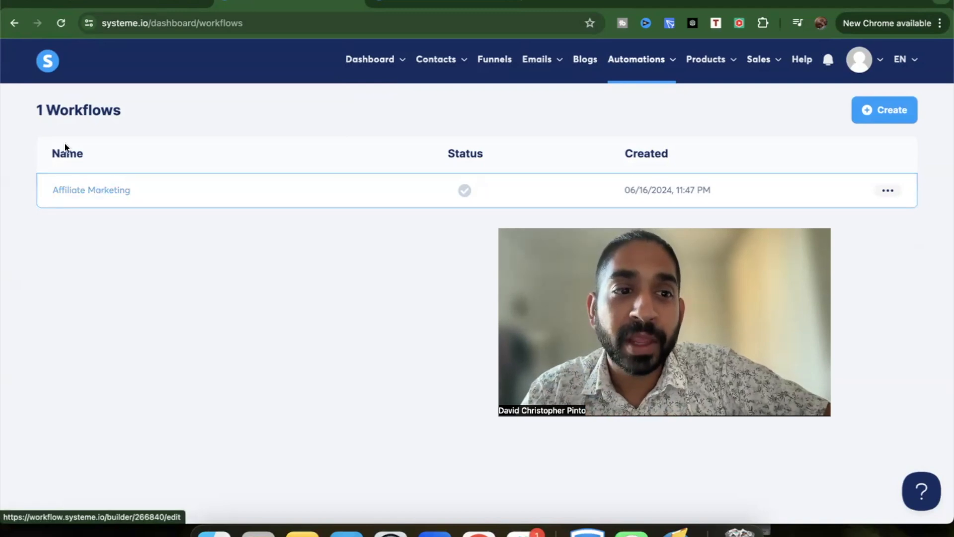
- Review the triggers and actions of the active automation rules, and open the contact tags list
{"action": "mouse_move", "coordinate": [636, 66]}
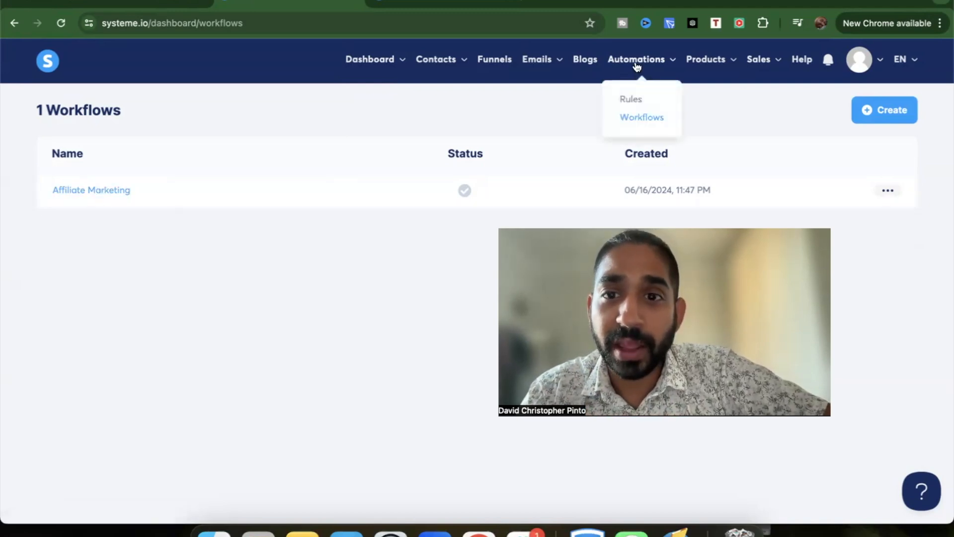
{"action": "left_click", "coordinate": [638, 104]}
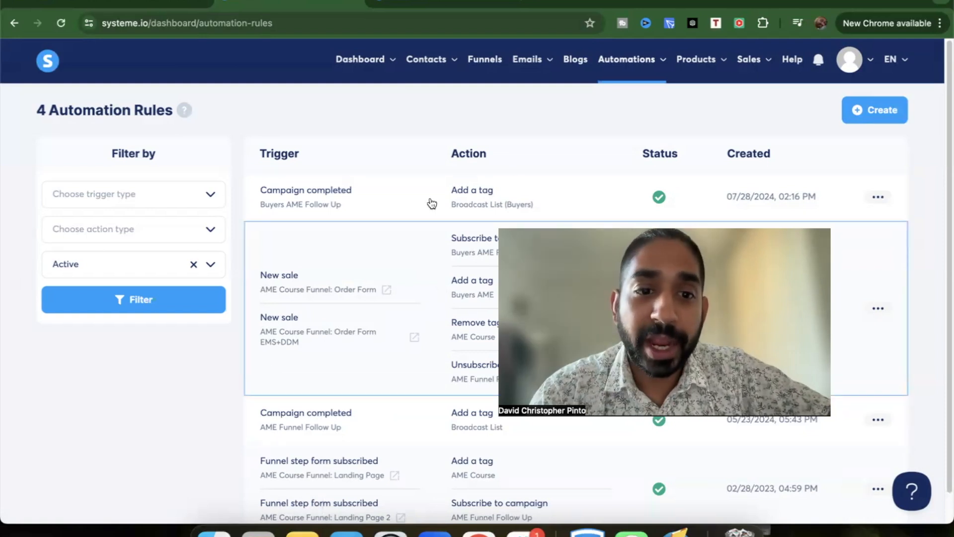
{"action": "scroll", "coordinate": [392, 322], "scroll_direction": "down", "scroll_amount": 1}
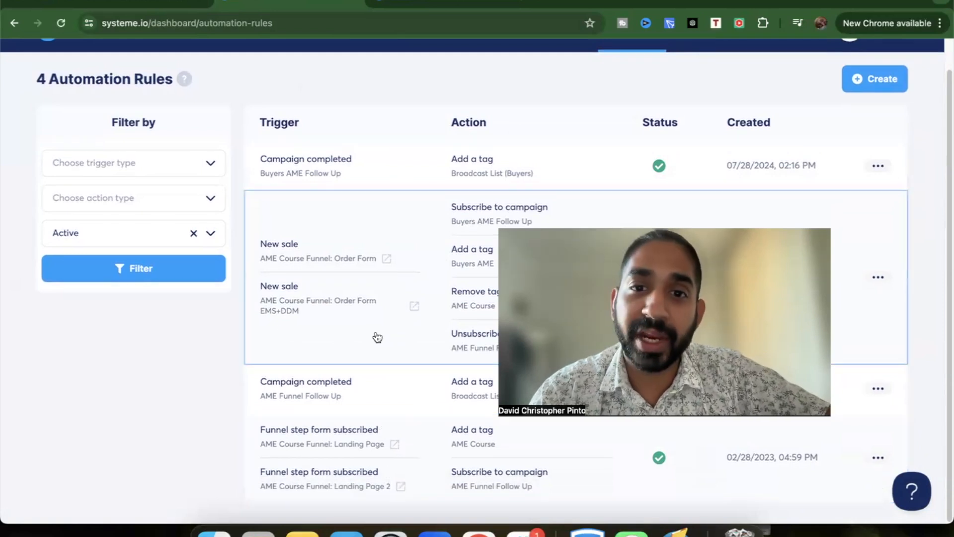
{"action": "scroll", "coordinate": [376, 336], "scroll_direction": "up", "scroll_amount": 1}
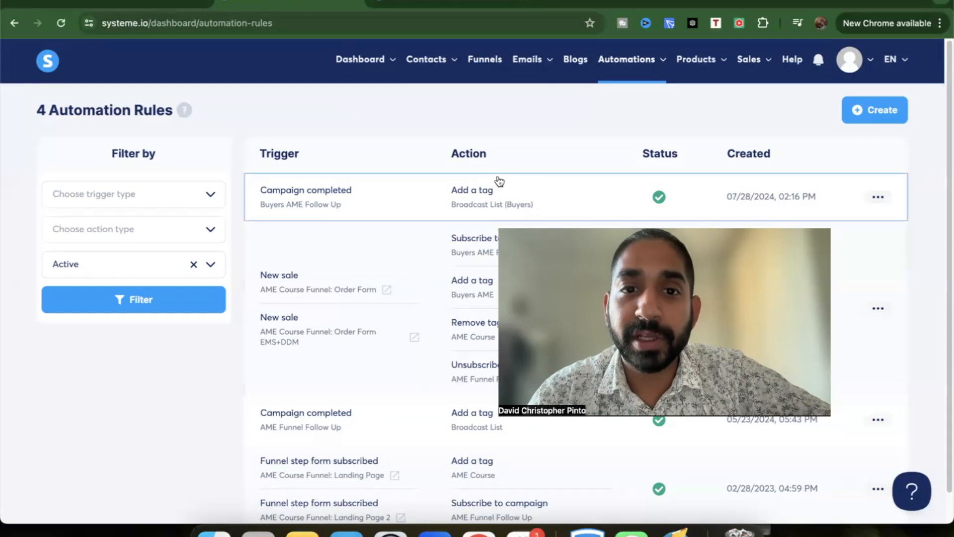
{"action": "mouse_move", "coordinate": [428, 61]}
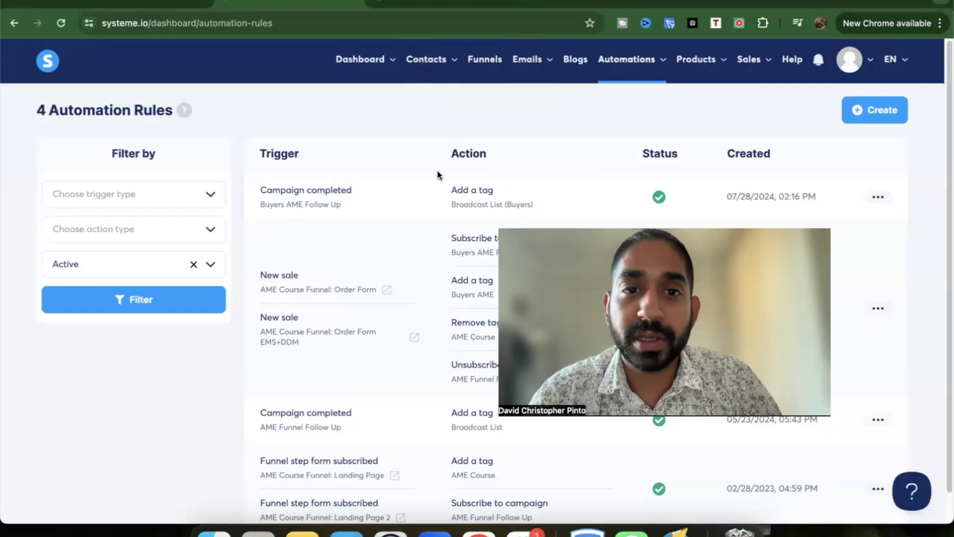
{"action": "left_click", "coordinate": [424, 119]}
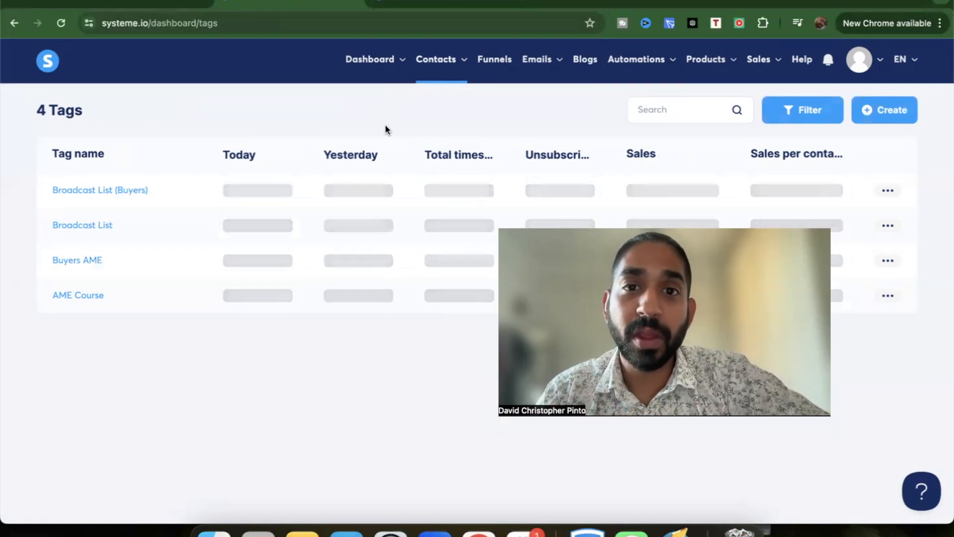
- Open the 2 Step Free Funnel from the funnels list to view its page steps
{"action": "left_click", "coordinate": [486, 75]}
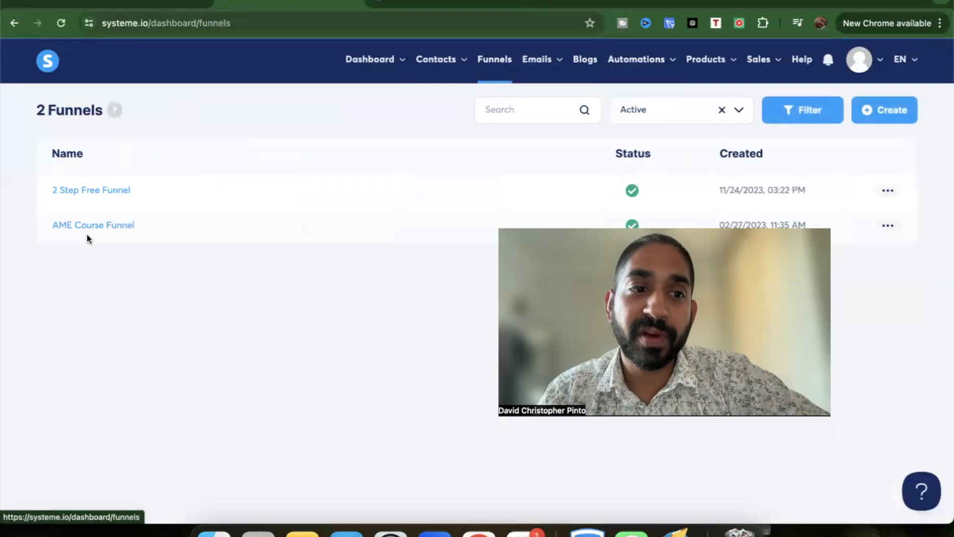
{"action": "left_click", "coordinate": [99, 187]}
{"action": "left_click", "coordinate": [100, 194]}
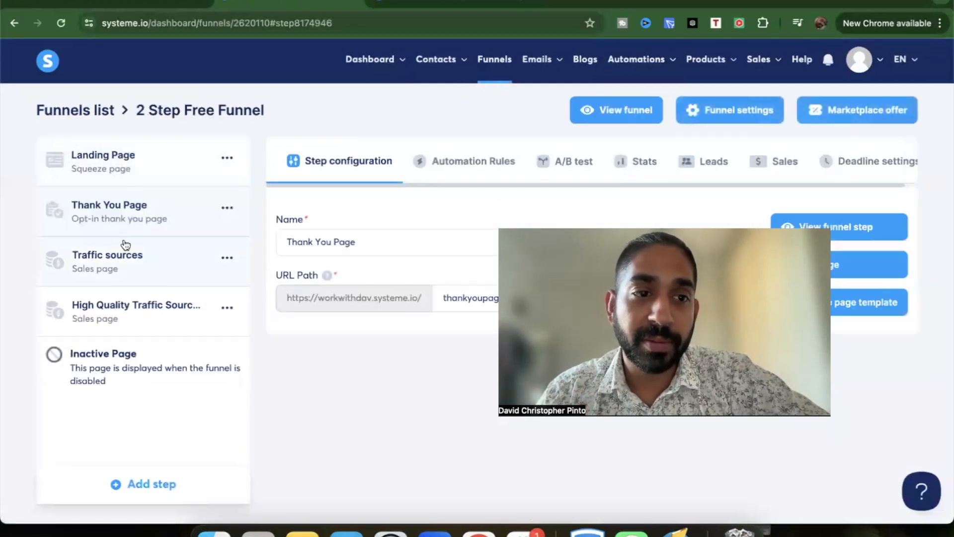
{"action": "left_click", "coordinate": [138, 4]}
{"action": "left_click", "coordinate": [326, 4]}
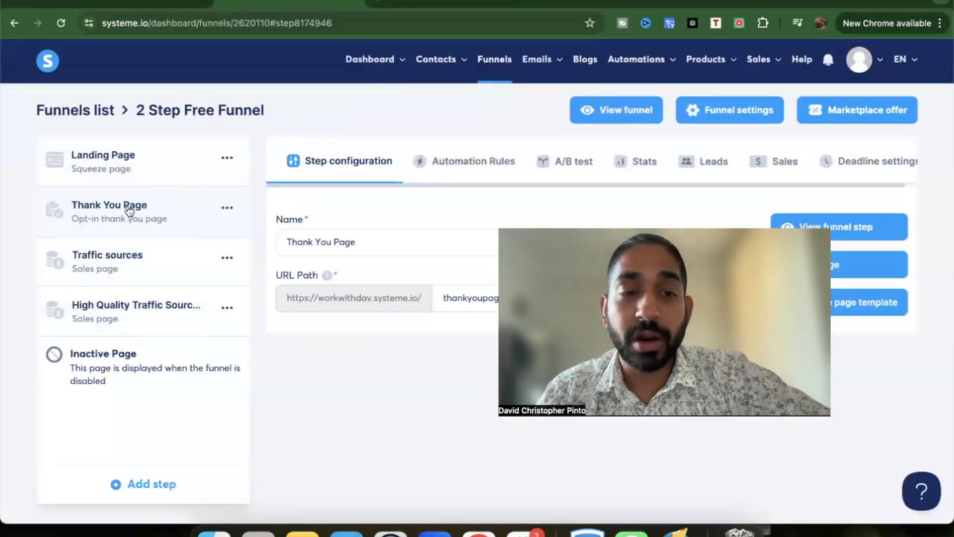
- Open the Affiliate Marketing workflow for editing from the automation workflows
{"action": "left_click", "coordinate": [645, 70]}
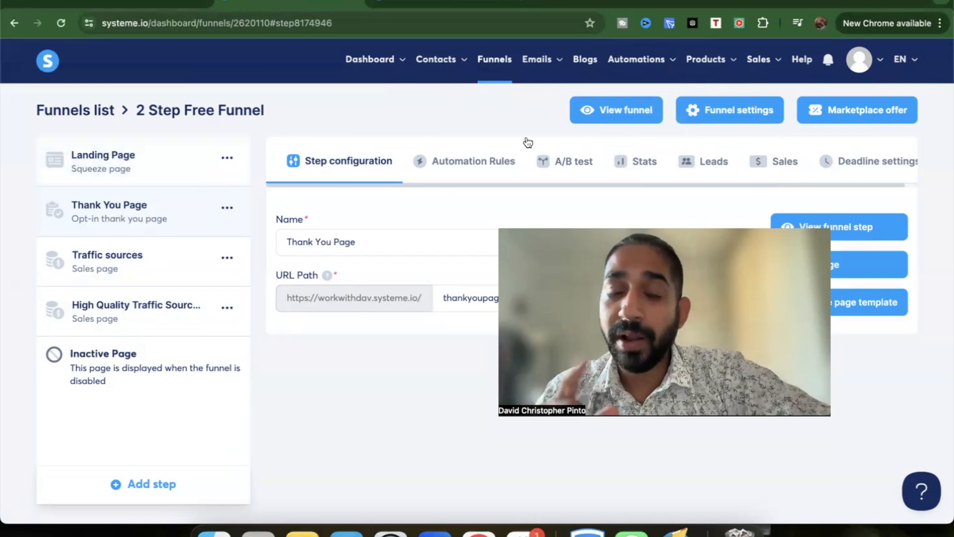
{"action": "mouse_move", "coordinate": [656, 60]}
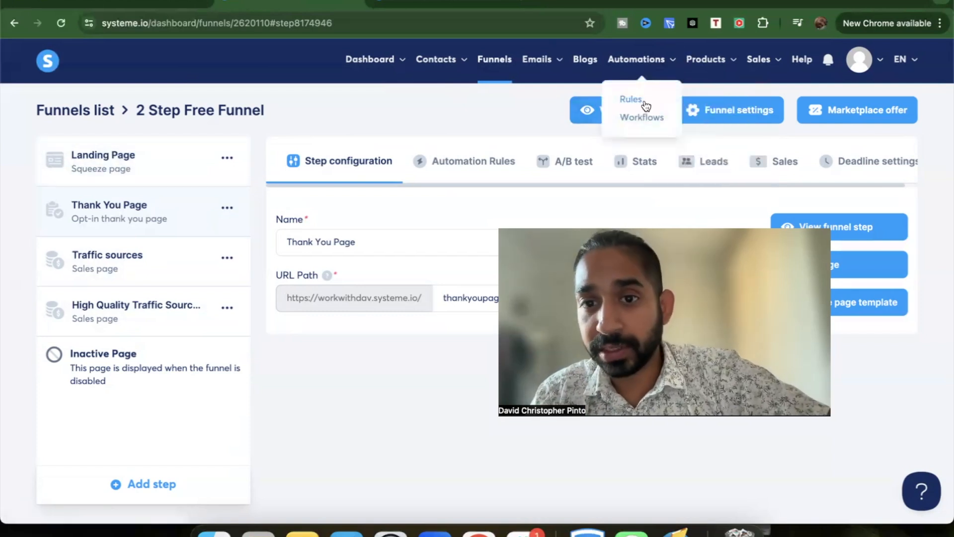
{"action": "left_click", "coordinate": [642, 117]}
{"action": "left_click", "coordinate": [110, 190]}
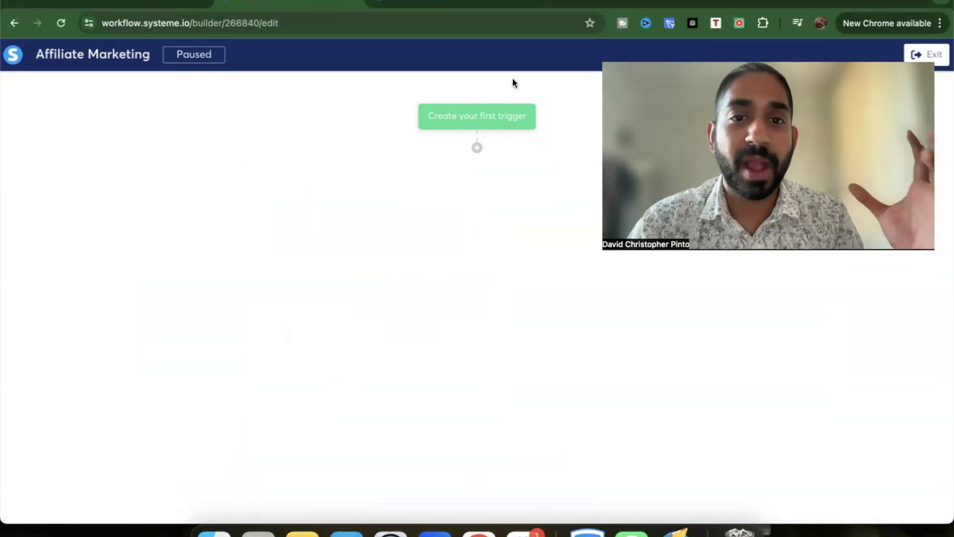
- Start the workflow's first trigger as Funnel form subscribed for the 2 Step Free Funnel
{"action": "left_click", "coordinate": [486, 119]}
{"action": "left_click", "coordinate": [453, 248]}
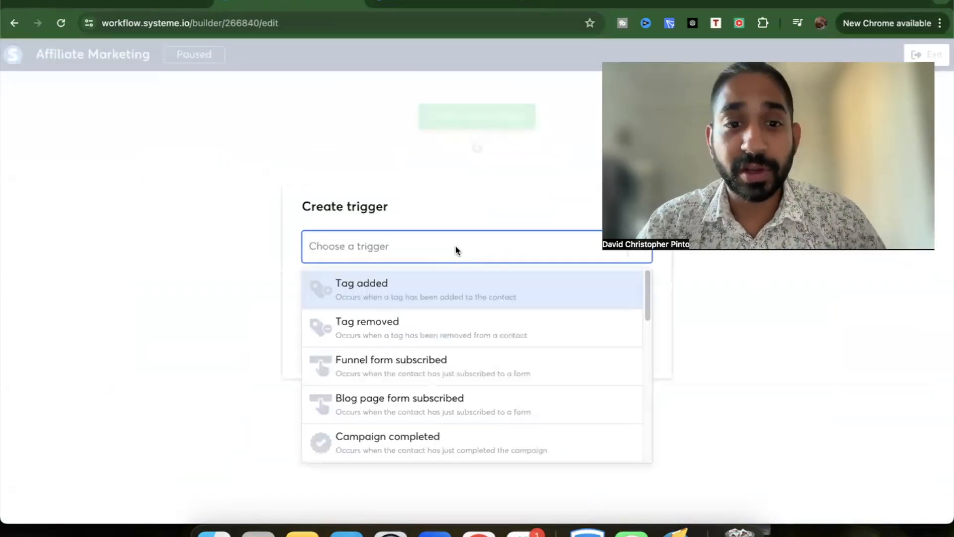
{"action": "left_click", "coordinate": [433, 372]}
{"action": "left_click", "coordinate": [361, 293]}
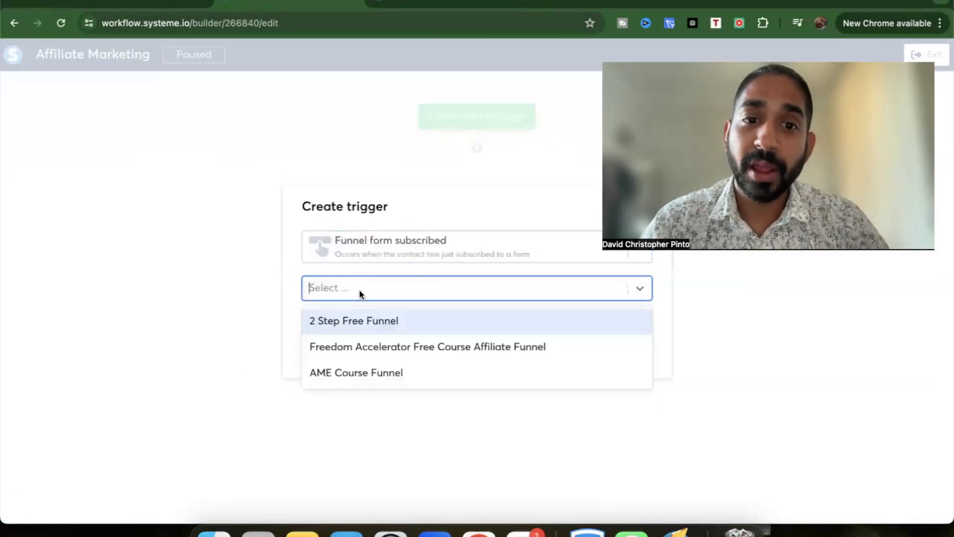
{"action": "left_click", "coordinate": [341, 321]}
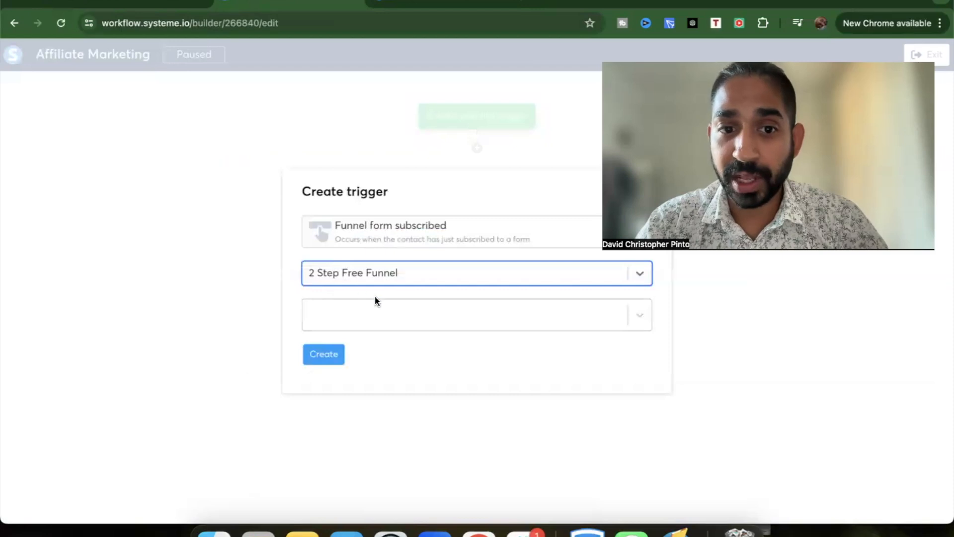
{"action": "left_click", "coordinate": [353, 316]}
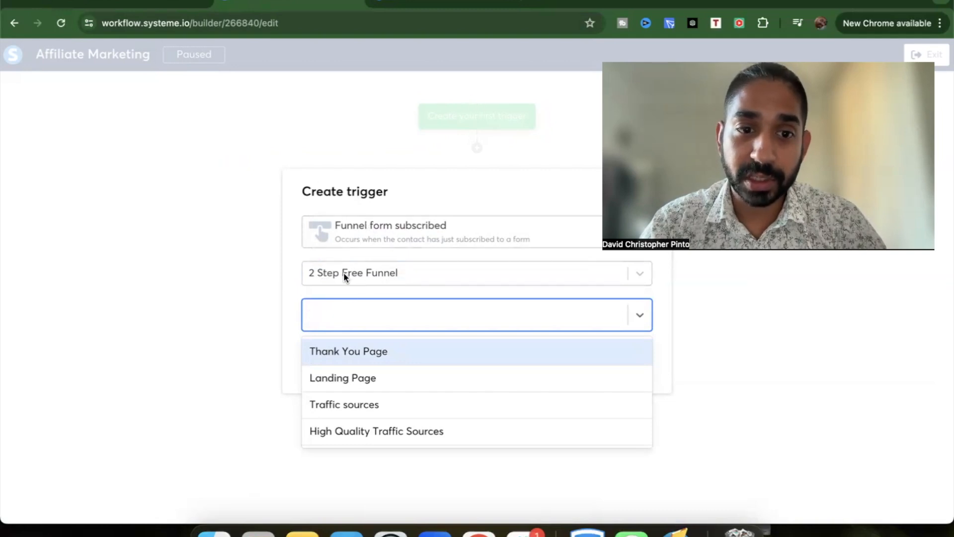
{"action": "left_click", "coordinate": [291, 275]}
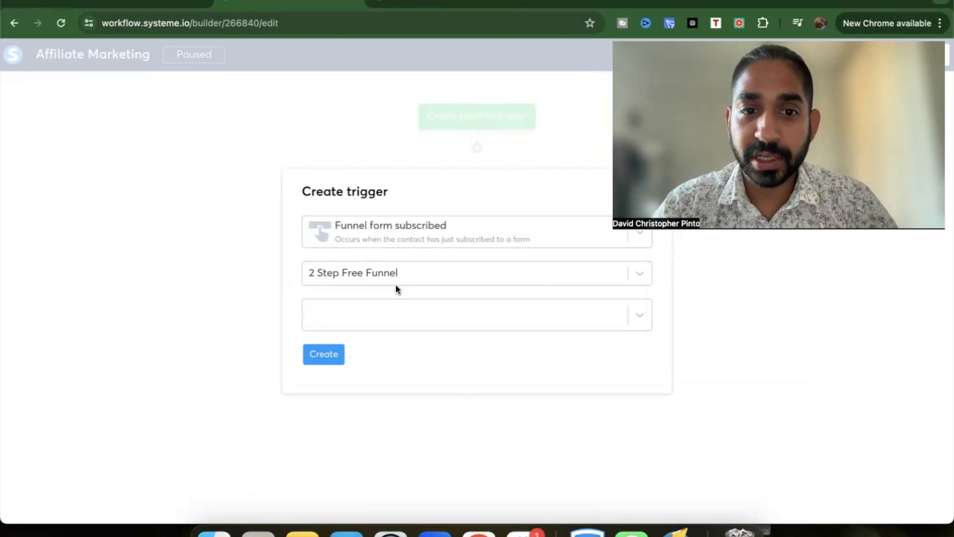
{"action": "left_click", "coordinate": [642, 316]}
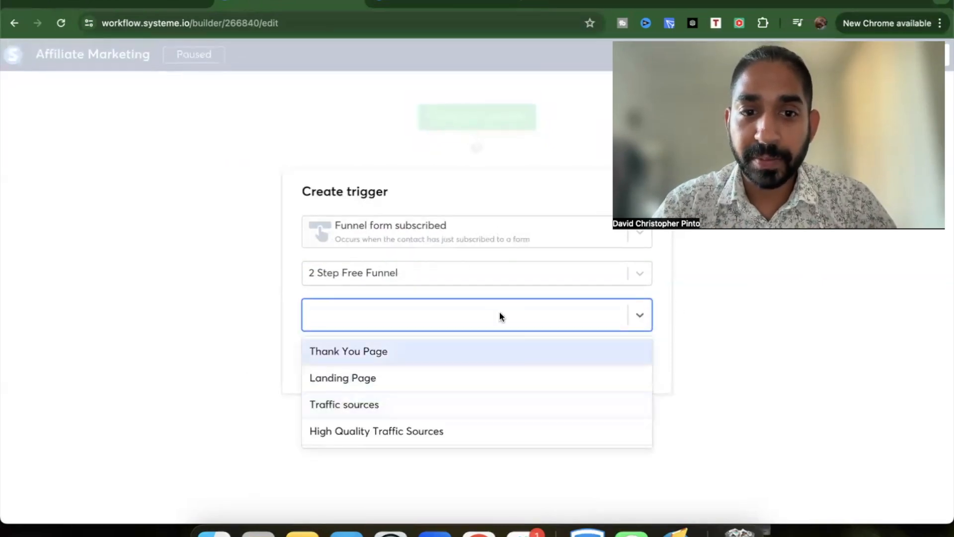
{"action": "left_click", "coordinate": [397, 273]}
{"action": "left_click", "coordinate": [397, 276]}
{"action": "left_click", "coordinate": [341, 306]}
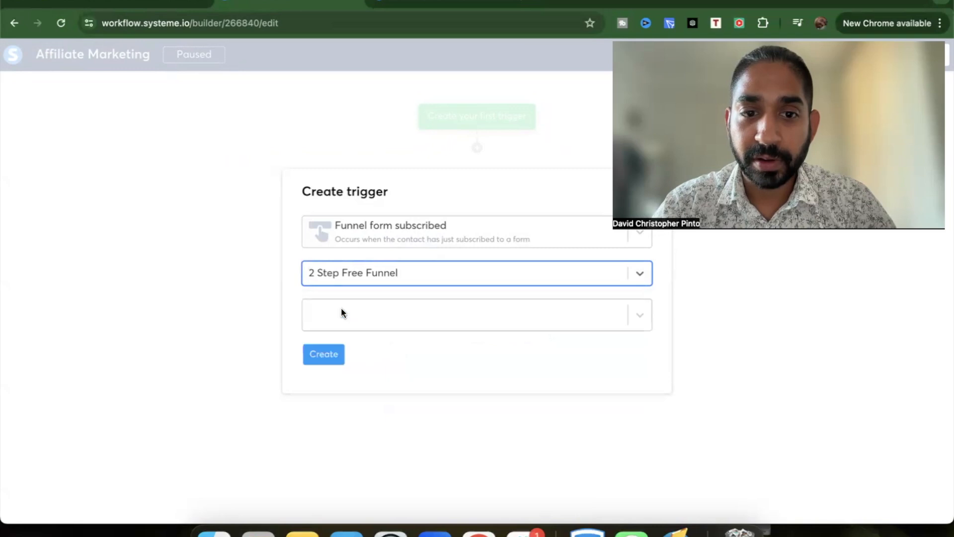
{"action": "left_click", "coordinate": [324, 355]}
{"action": "left_click", "coordinate": [362, 297]}
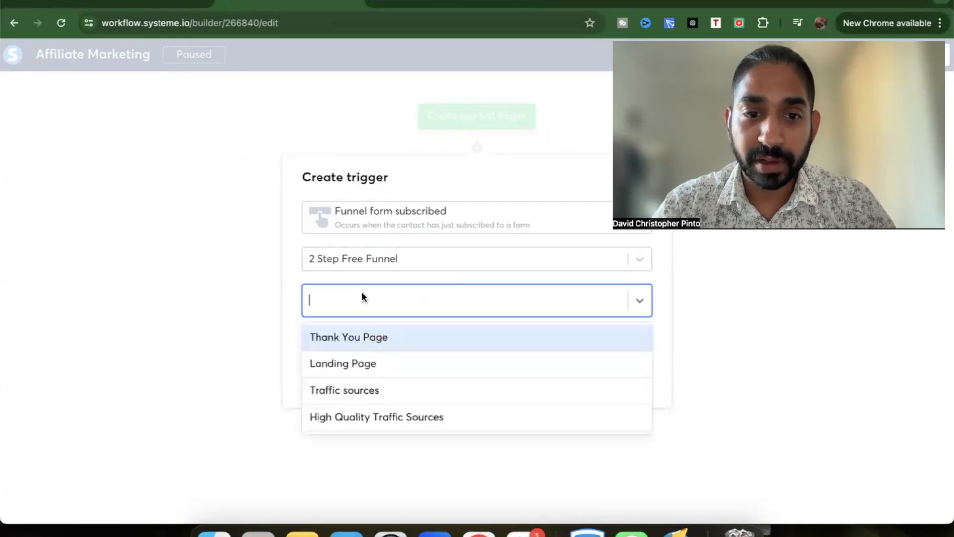
{"action": "left_click", "coordinate": [291, 269]}
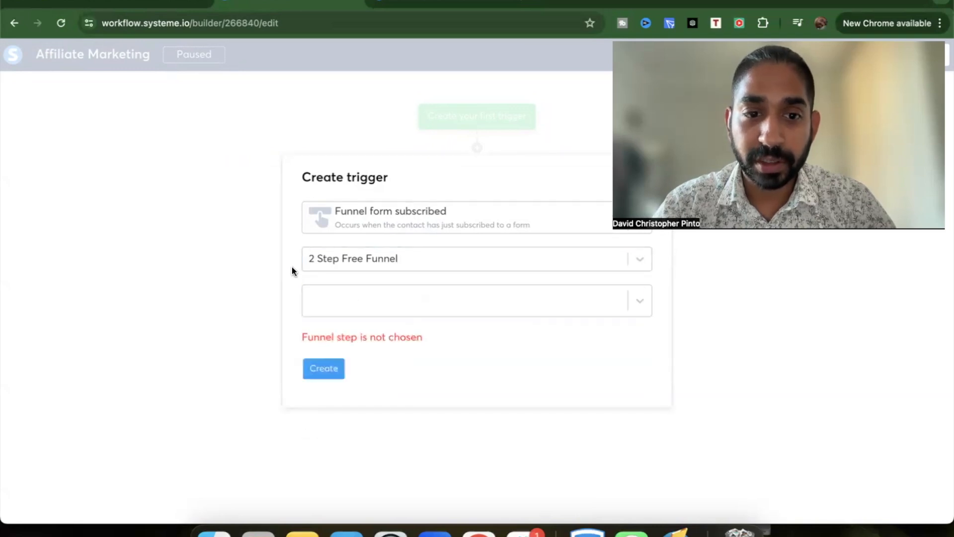
- Choose Landing Page as the trigger's funnel step and create the trigger
{"action": "left_click", "coordinate": [415, 307]}
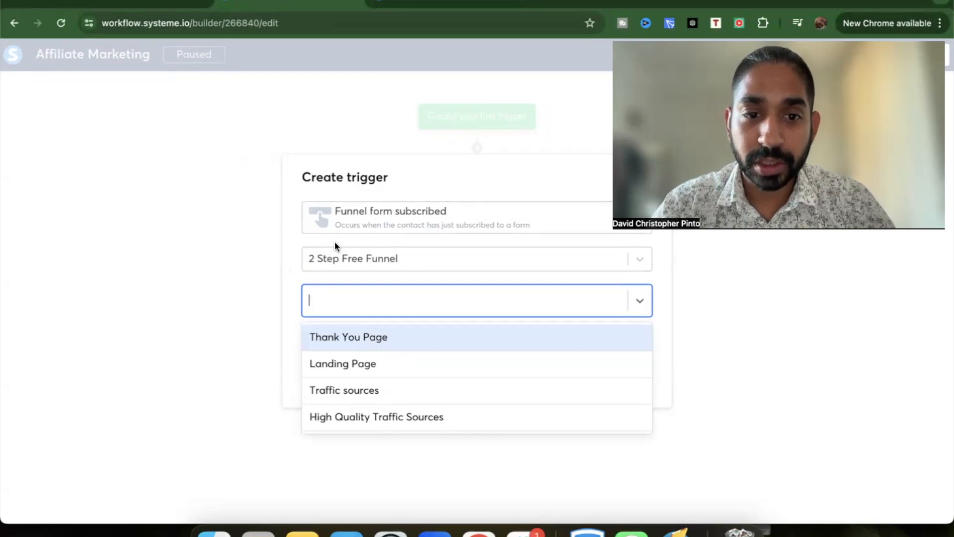
{"action": "left_click", "coordinate": [341, 367]}
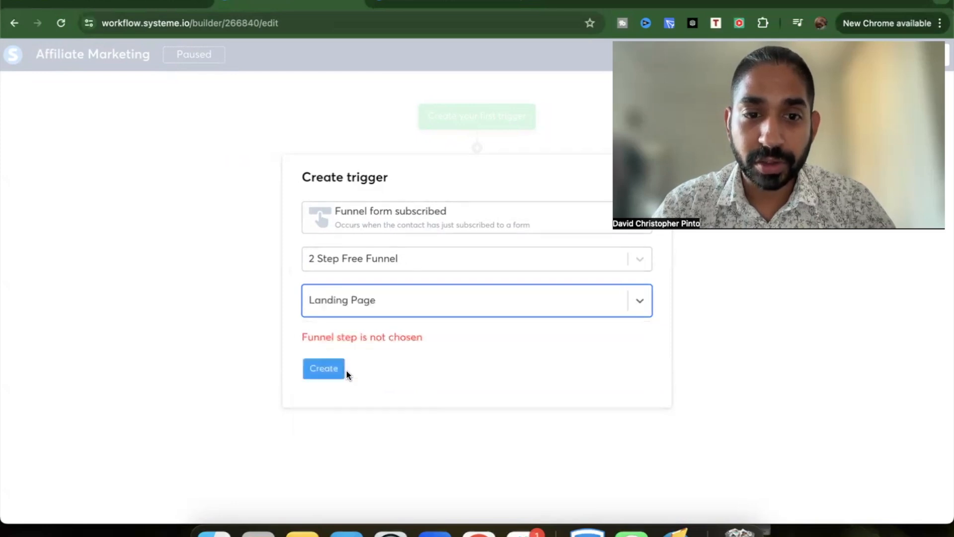
{"action": "left_click", "coordinate": [327, 373]}
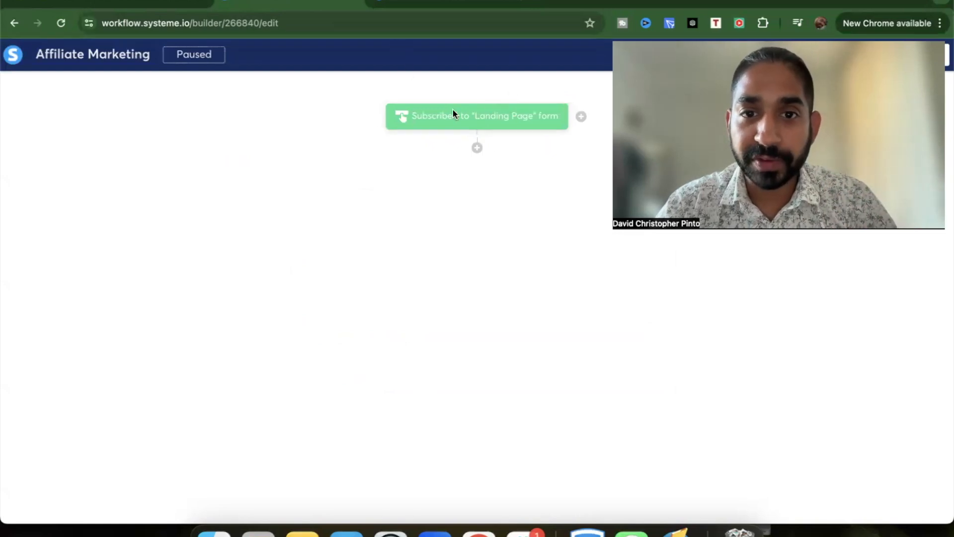
- Add an action below the trigger that subscribes the contact to the AME Funnel Follow Up campaign
{"action": "left_click", "coordinate": [477, 147]}
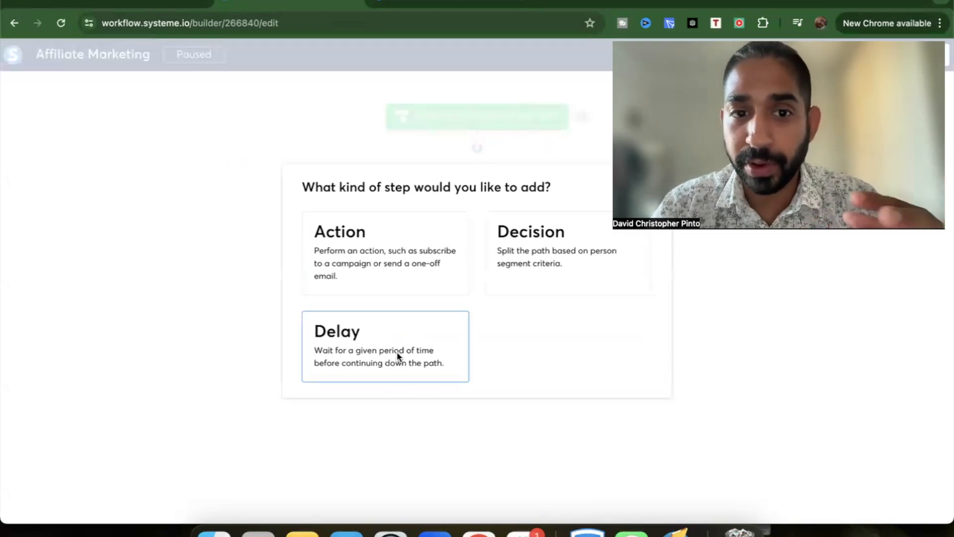
{"action": "left_click", "coordinate": [354, 265]}
{"action": "left_click", "coordinate": [345, 245]}
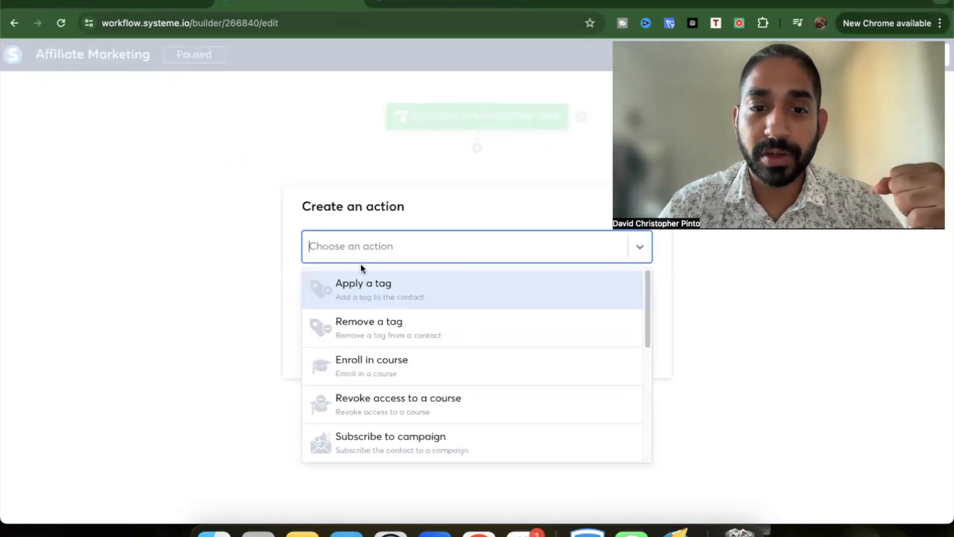
{"action": "scroll", "coordinate": [378, 308], "scroll_direction": "down", "scroll_amount": 1}
{"action": "scroll", "coordinate": [386, 323], "scroll_direction": "down", "scroll_amount": 1}
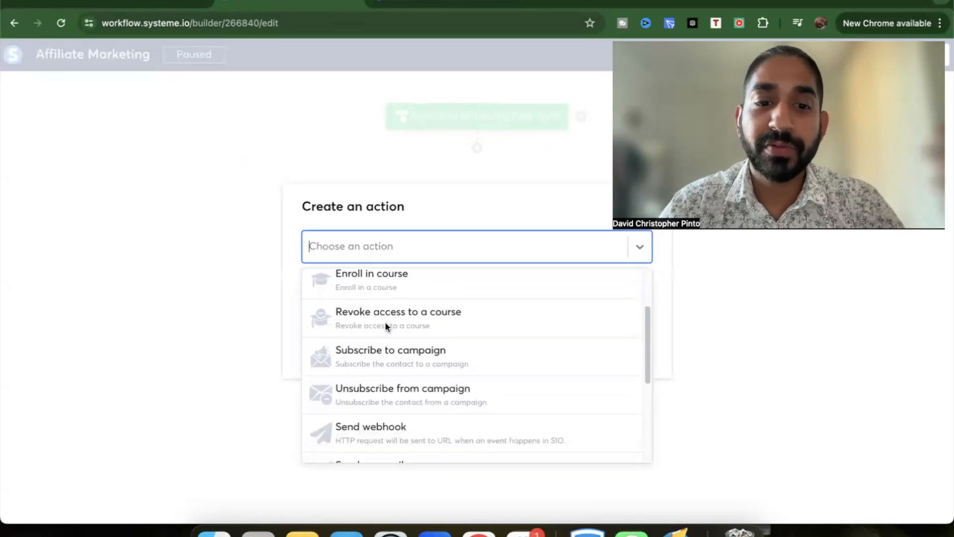
{"action": "left_click", "coordinate": [388, 360]}
{"action": "left_click", "coordinate": [378, 290]}
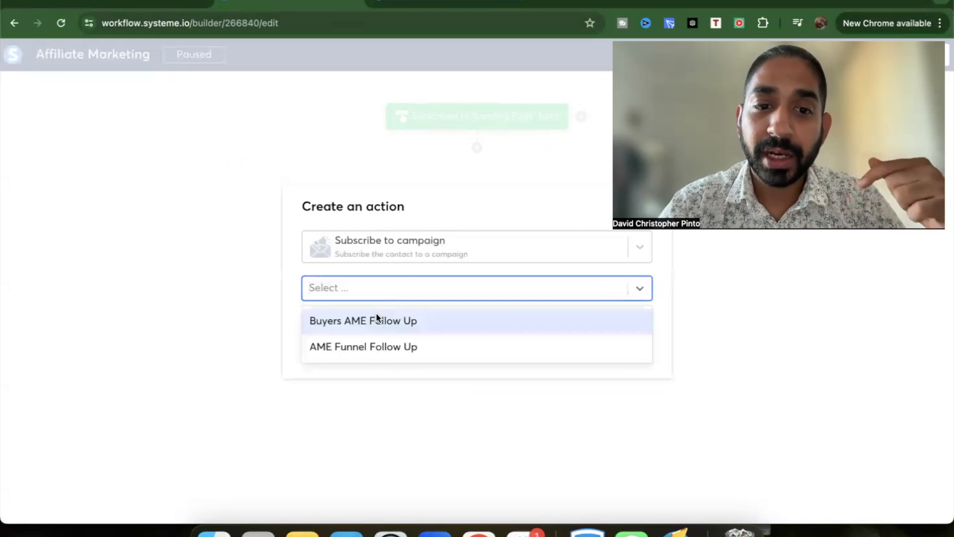
{"action": "left_click", "coordinate": [384, 344]}
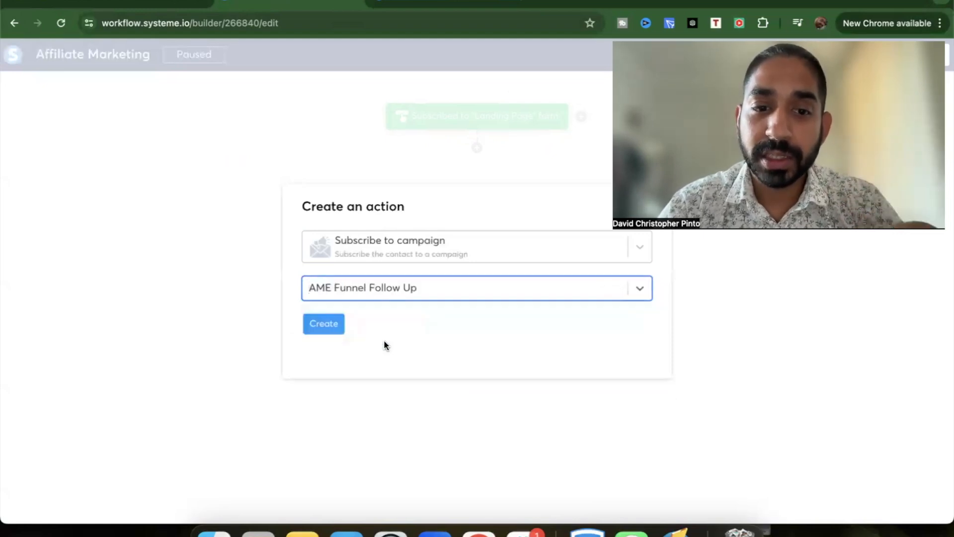
{"action": "left_click", "coordinate": [322, 326]}
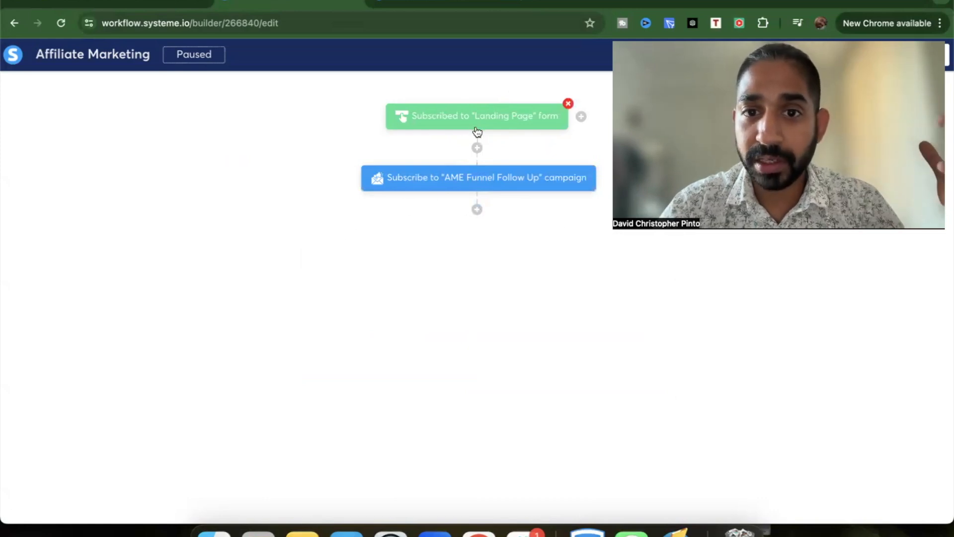
- Insert an action applying the AME Course tag between the trigger and the campaign subscription
{"action": "left_click", "coordinate": [477, 147]}
{"action": "left_click", "coordinate": [392, 226]}
{"action": "left_click", "coordinate": [381, 241]}
{"action": "left_click", "coordinate": [374, 284]}
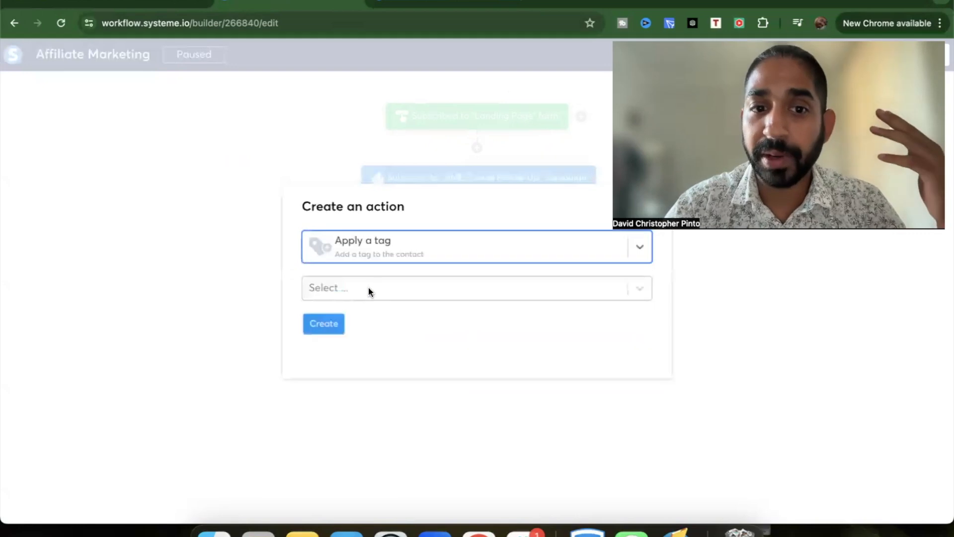
{"action": "left_click", "coordinate": [332, 325]}
{"action": "left_click", "coordinate": [341, 283]}
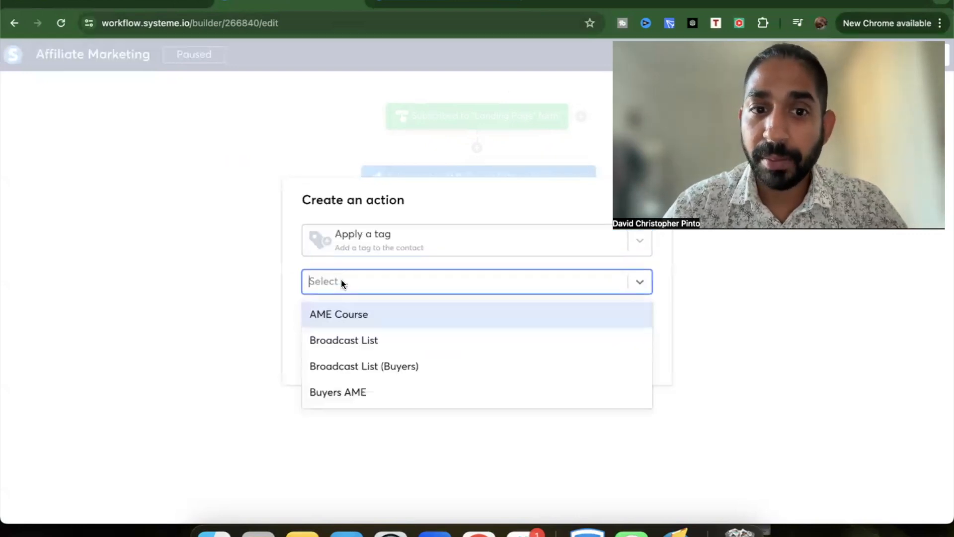
{"action": "left_click", "coordinate": [341, 321]}
{"action": "left_click", "coordinate": [332, 344]}
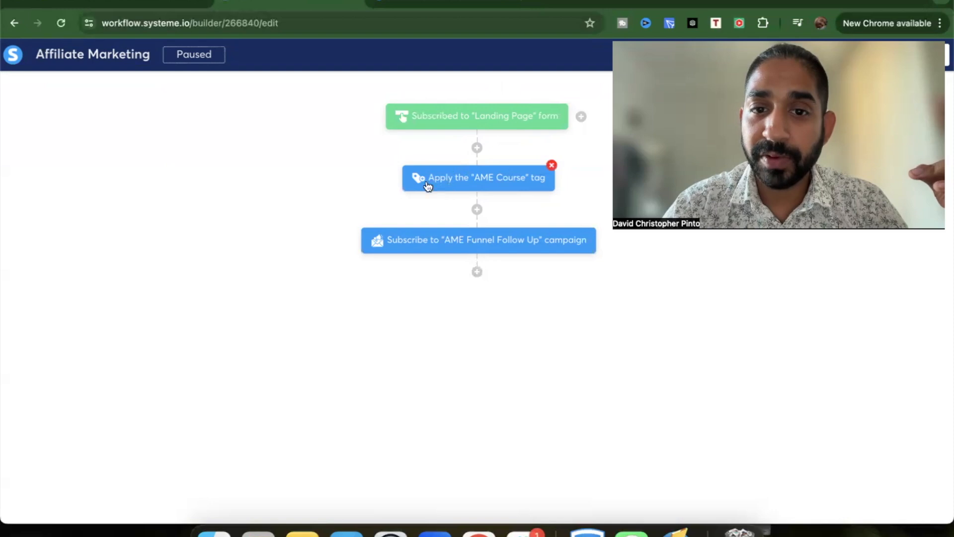
{"action": "left_click", "coordinate": [477, 272]}
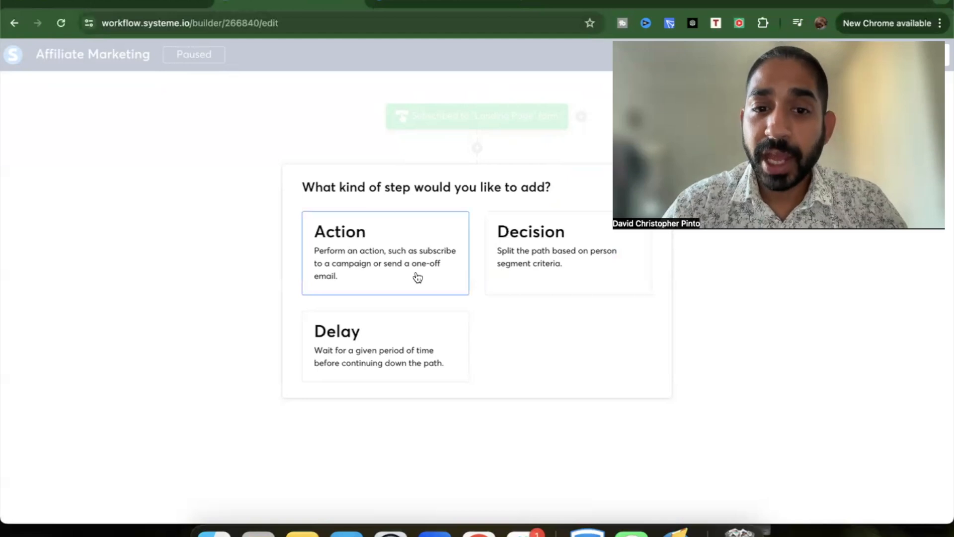
{"action": "left_click", "coordinate": [648, 187]}
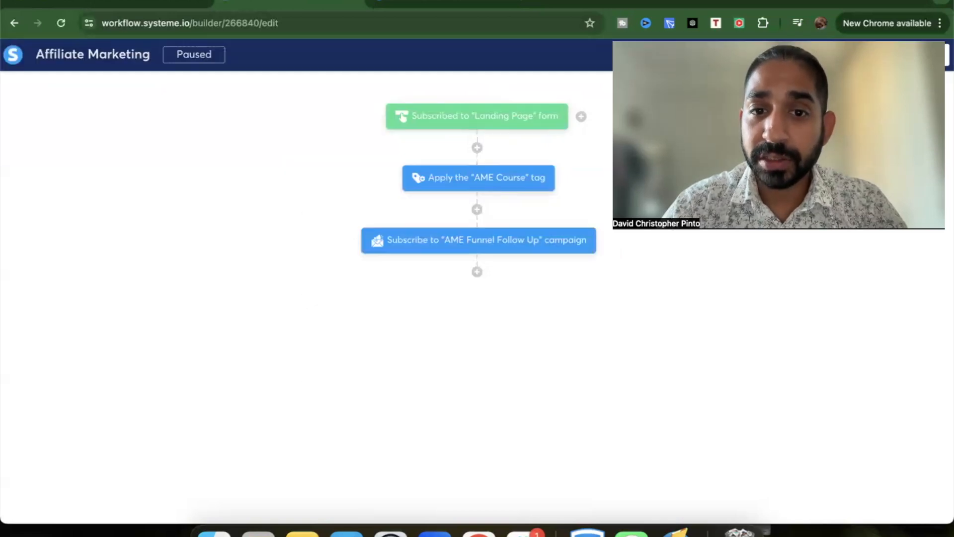
{"action": "left_click", "coordinate": [477, 272]}
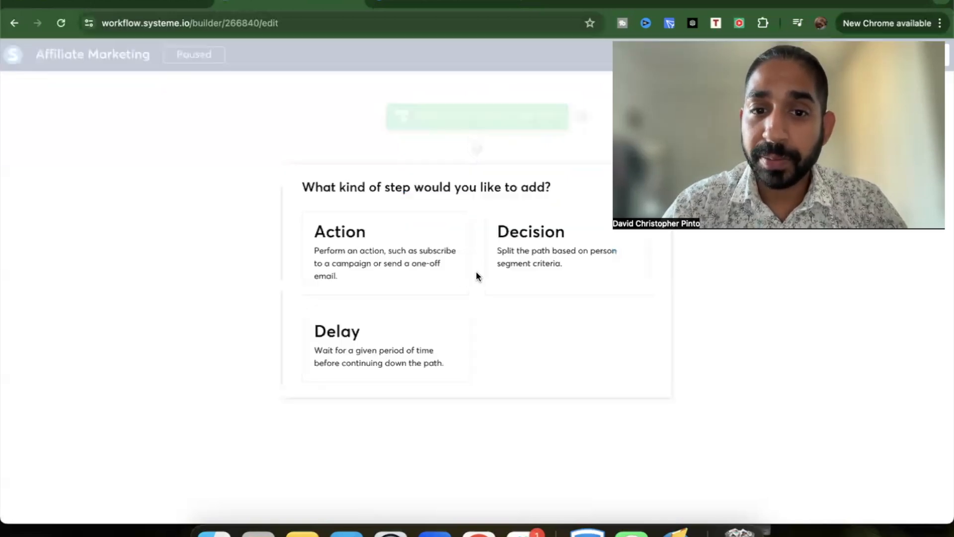
{"action": "left_click", "coordinate": [426, 263]}
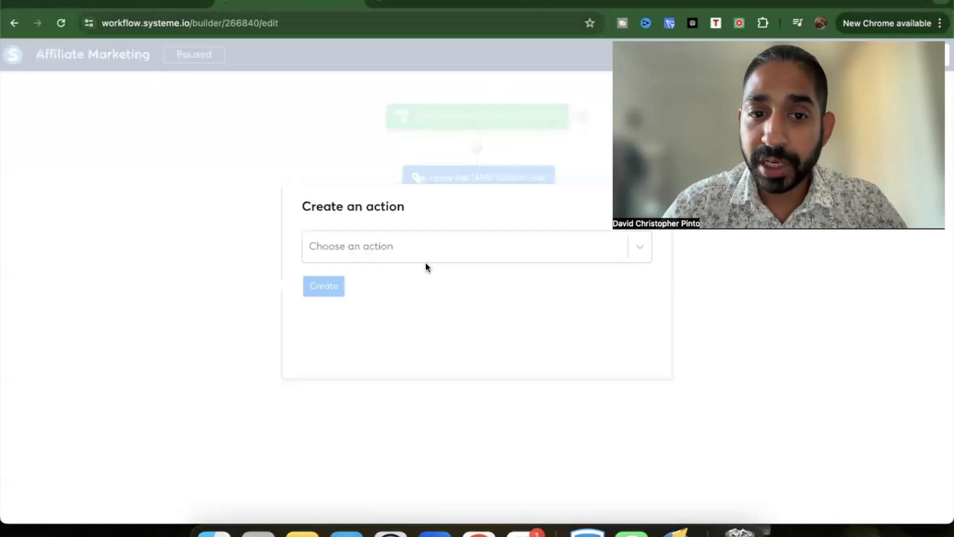
{"action": "left_click", "coordinate": [409, 250]}
{"action": "scroll", "coordinate": [402, 360], "scroll_direction": "down", "scroll_amount": 2}
{"action": "scroll", "coordinate": [402, 362], "scroll_direction": "down", "scroll_amount": 4}
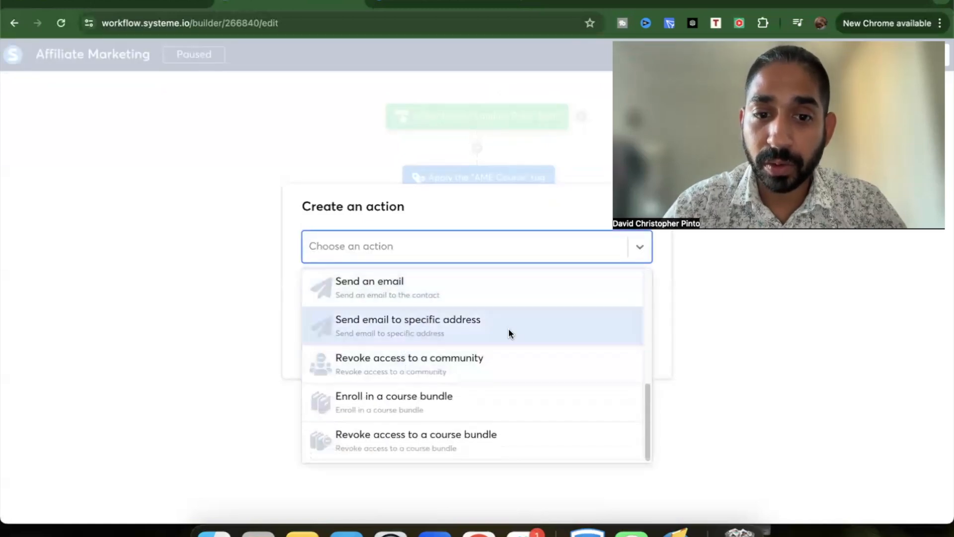
{"action": "scroll", "coordinate": [509, 333], "scroll_direction": "up", "scroll_amount": 3}
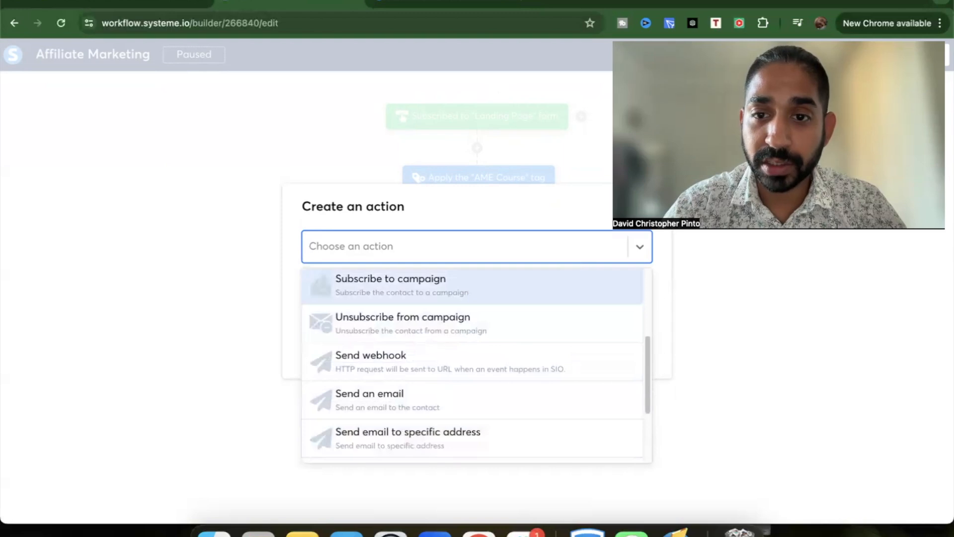
{"action": "key", "text": "Escape"}
- Add a decision below the campaign subscription that checks whether the contact is tagged with AME Course
{"action": "left_click", "coordinate": [477, 271]}
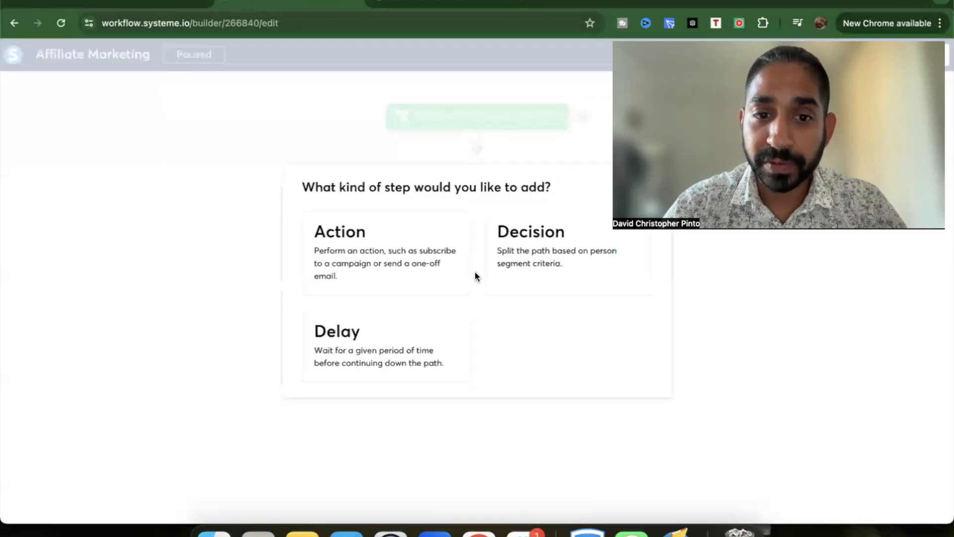
{"action": "left_click", "coordinate": [511, 248]}
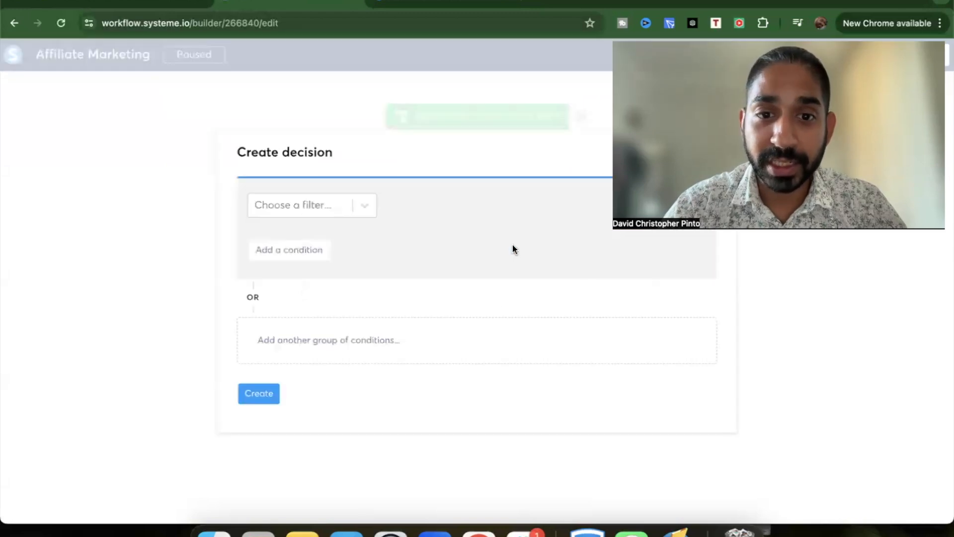
{"action": "left_click", "coordinate": [353, 211]}
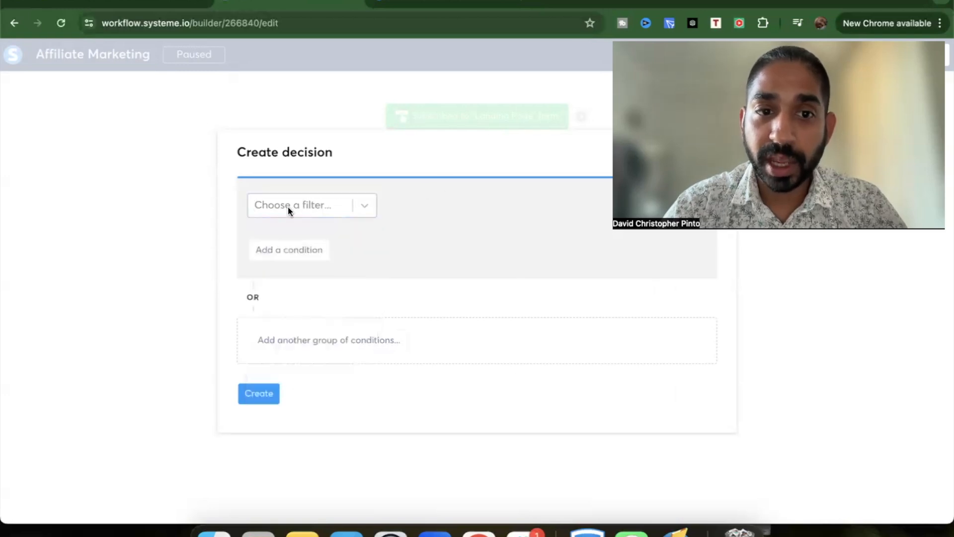
{"action": "left_click", "coordinate": [297, 204]}
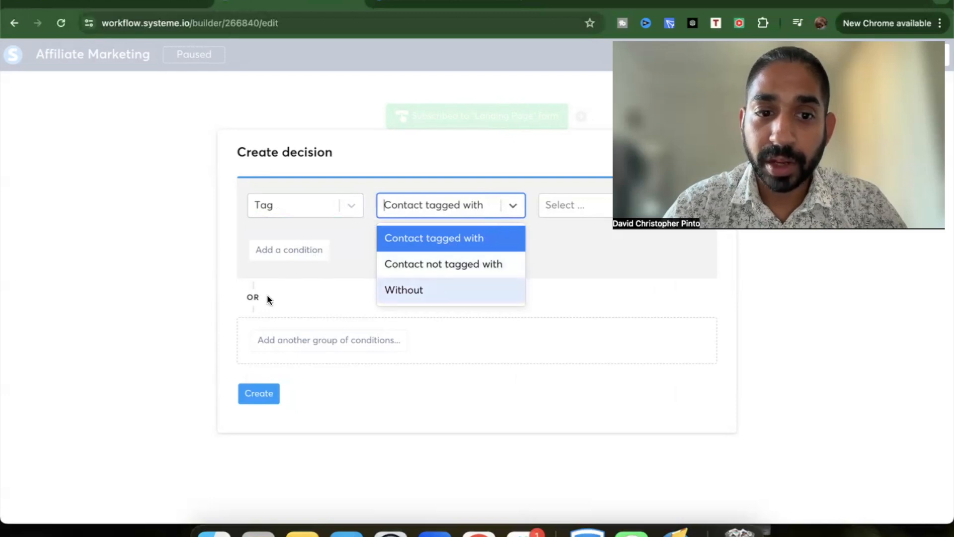
{"action": "left_click", "coordinate": [300, 296]}
{"action": "left_click", "coordinate": [304, 341]}
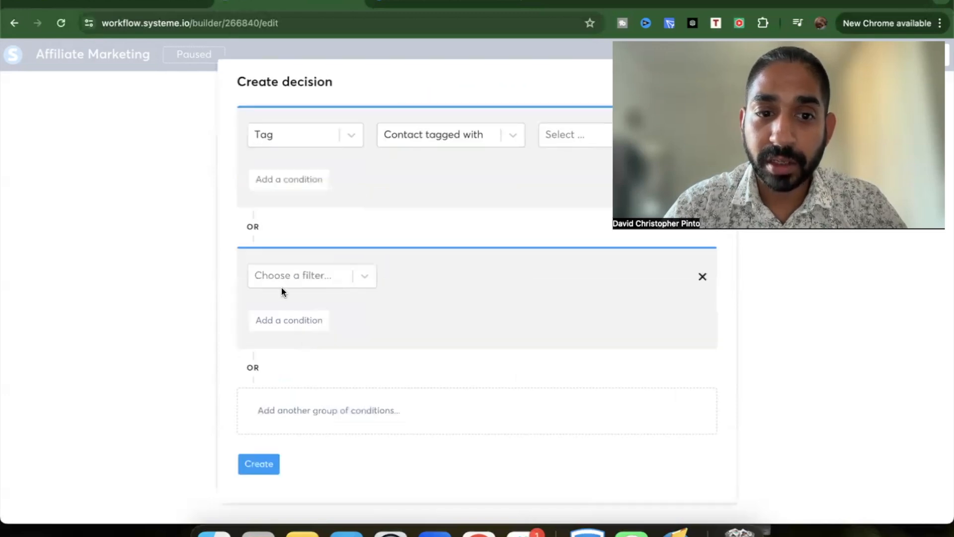
{"action": "left_click", "coordinate": [702, 277]}
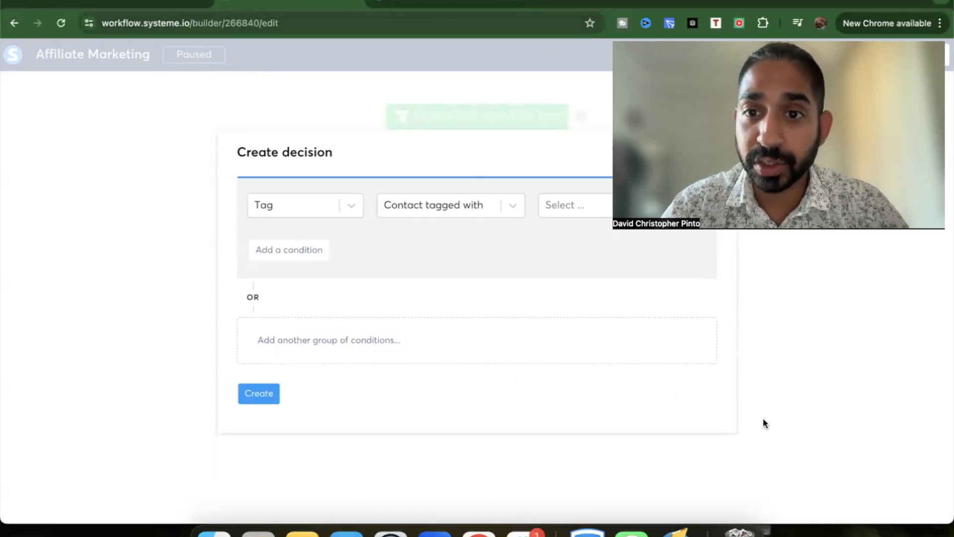
{"action": "left_click", "coordinate": [594, 207]}
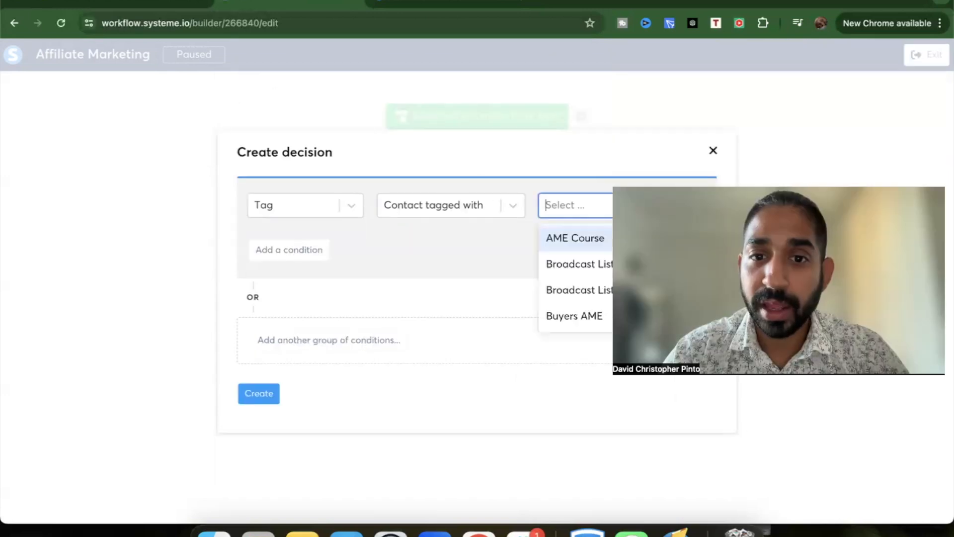
{"action": "left_click", "coordinate": [606, 238]}
{"action": "left_click", "coordinate": [270, 392]}
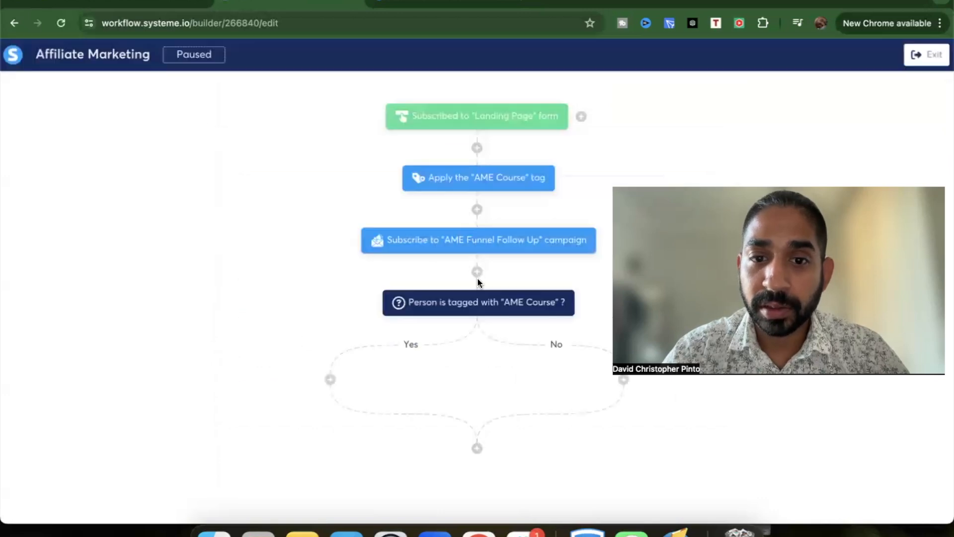
- Remove the action that applies the AME Course tag from the workflow
{"action": "mouse_move", "coordinate": [470, 188]}
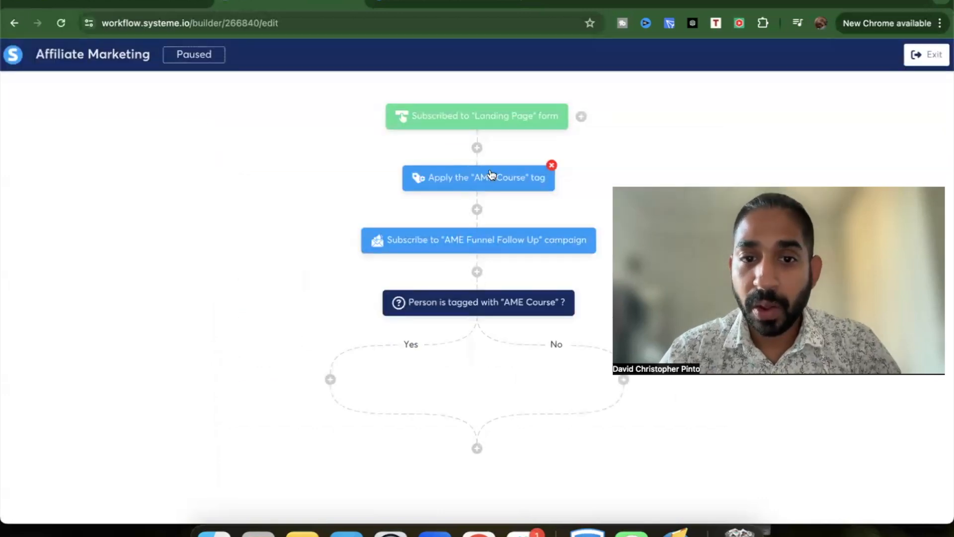
{"action": "left_click", "coordinate": [552, 165]}
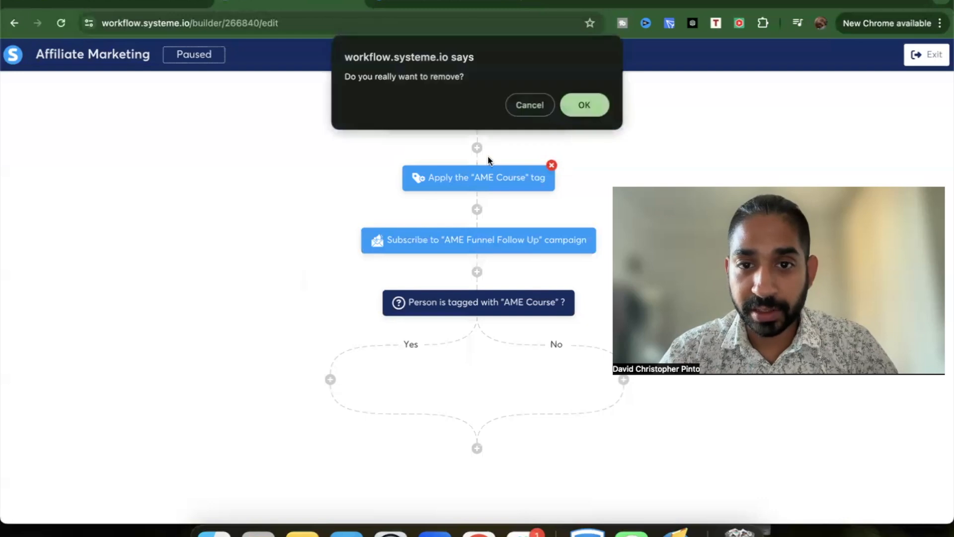
{"action": "left_click", "coordinate": [579, 105]}
- Review the settings of the campaign subscription action and the condition of the tag decision
{"action": "mouse_move", "coordinate": [418, 182]}
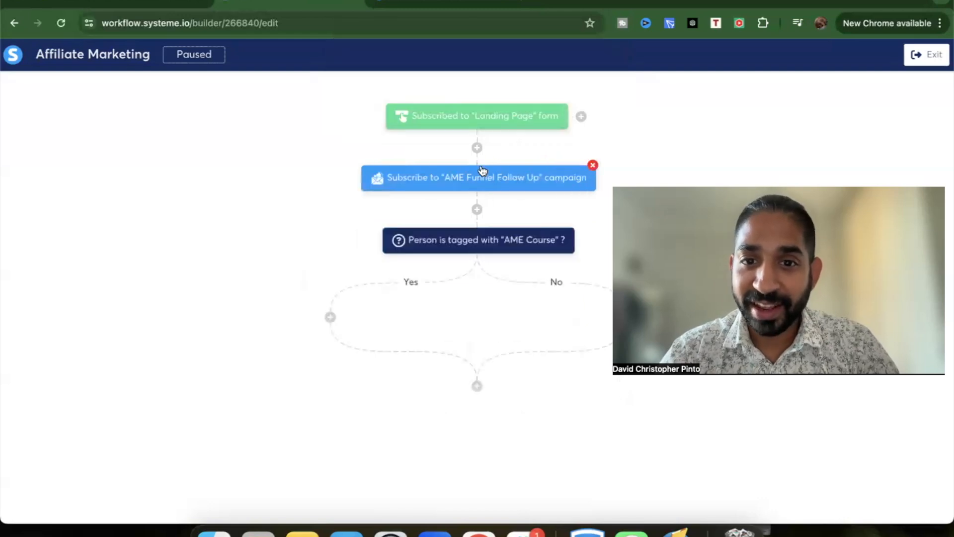
{"action": "mouse_move", "coordinate": [473, 241]}
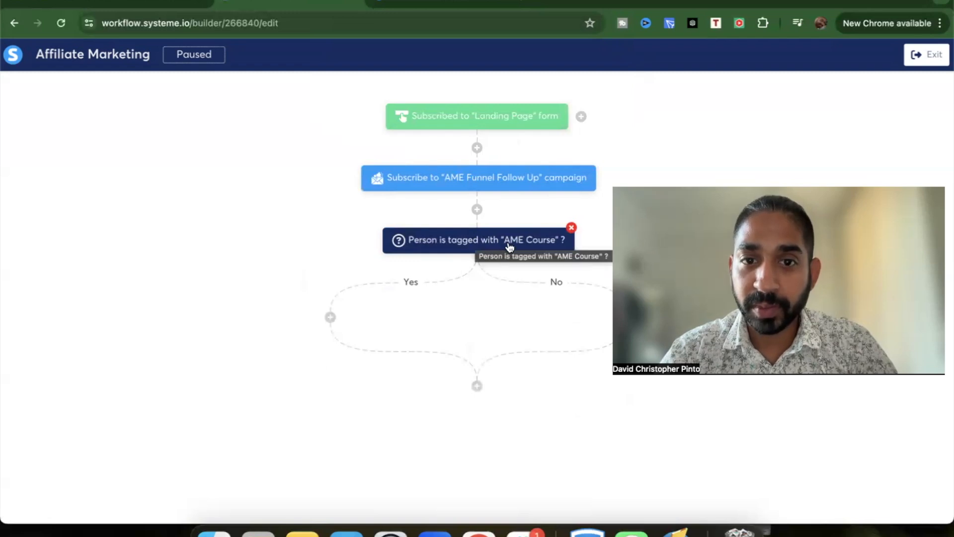
{"action": "mouse_move", "coordinate": [474, 115]}
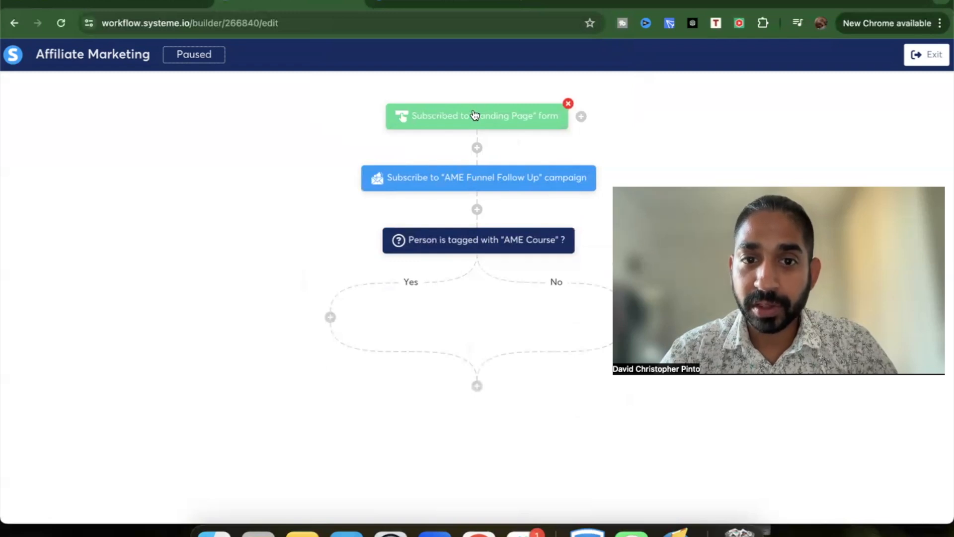
{"action": "left_click", "coordinate": [472, 177]}
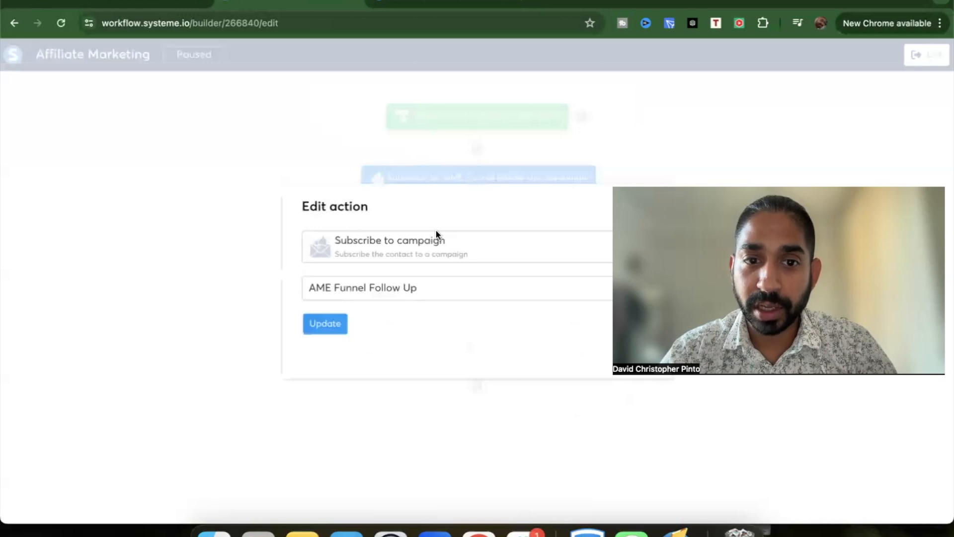
{"action": "left_click", "coordinate": [431, 242]}
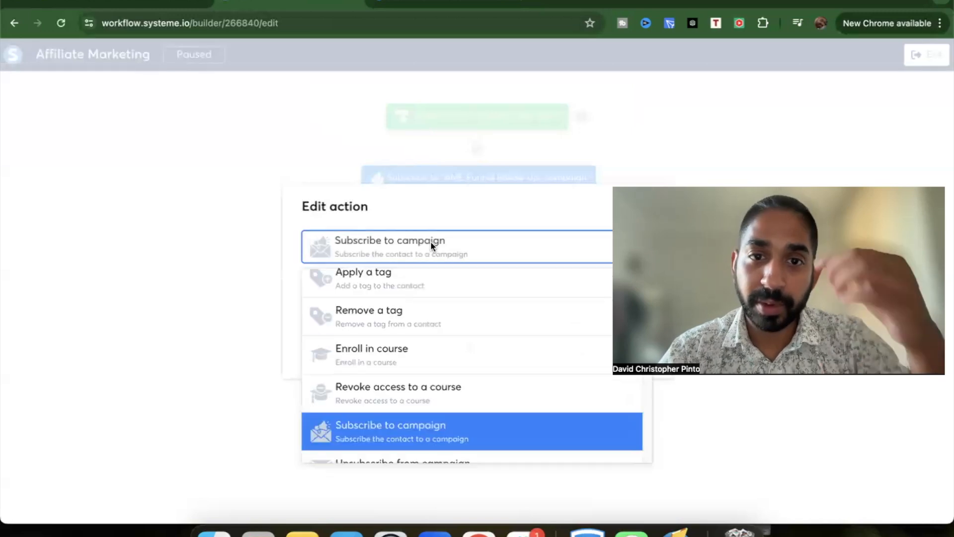
{"action": "left_click", "coordinate": [434, 251]}
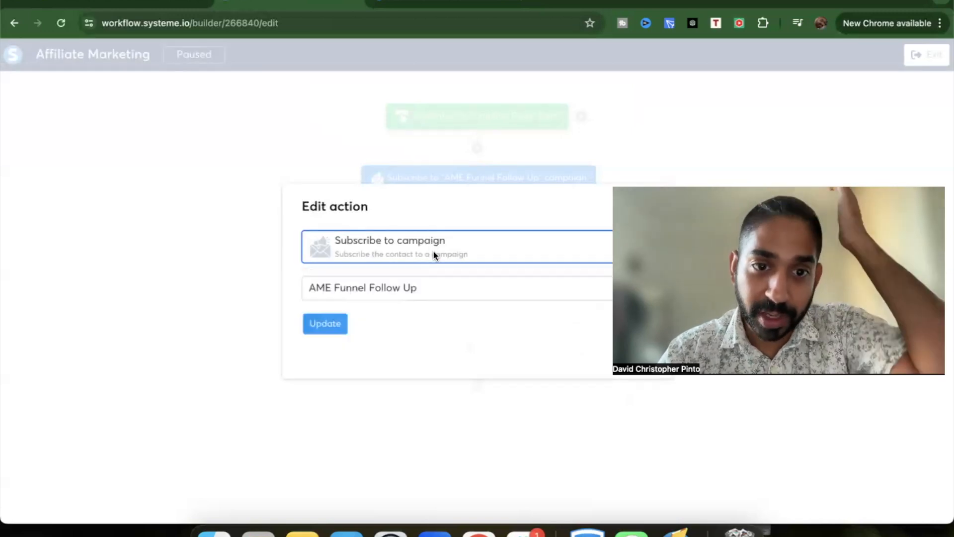
{"action": "left_click", "coordinate": [325, 323]}
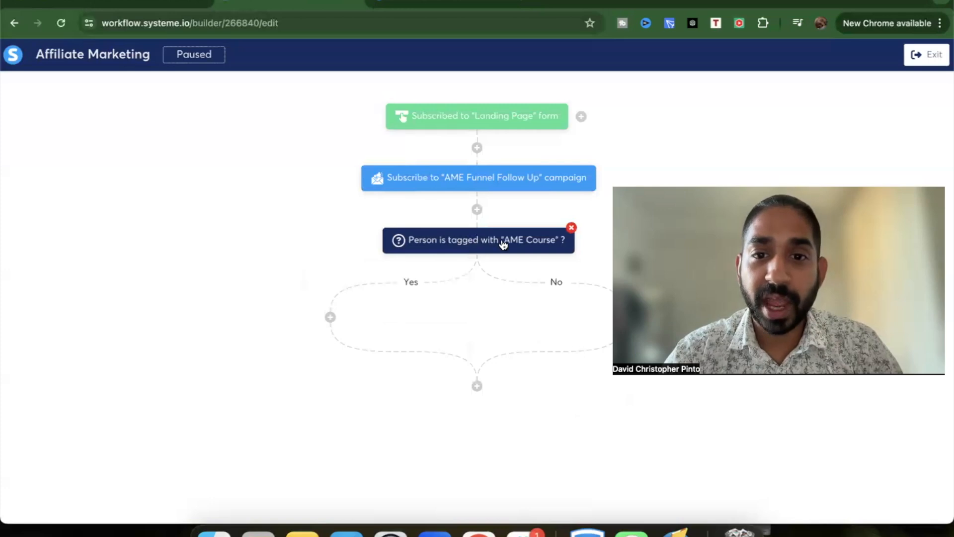
{"action": "left_click", "coordinate": [530, 241]}
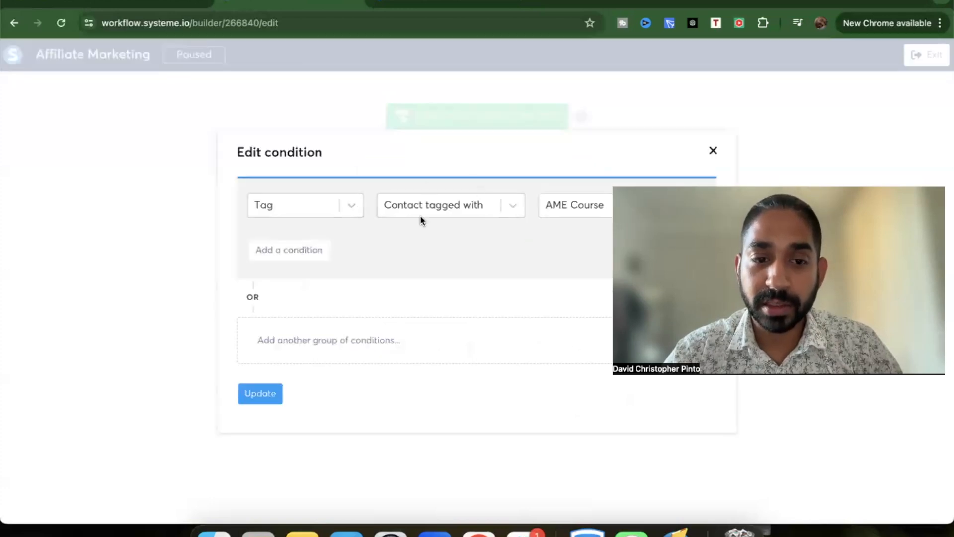
{"action": "left_click", "coordinate": [713, 149]}
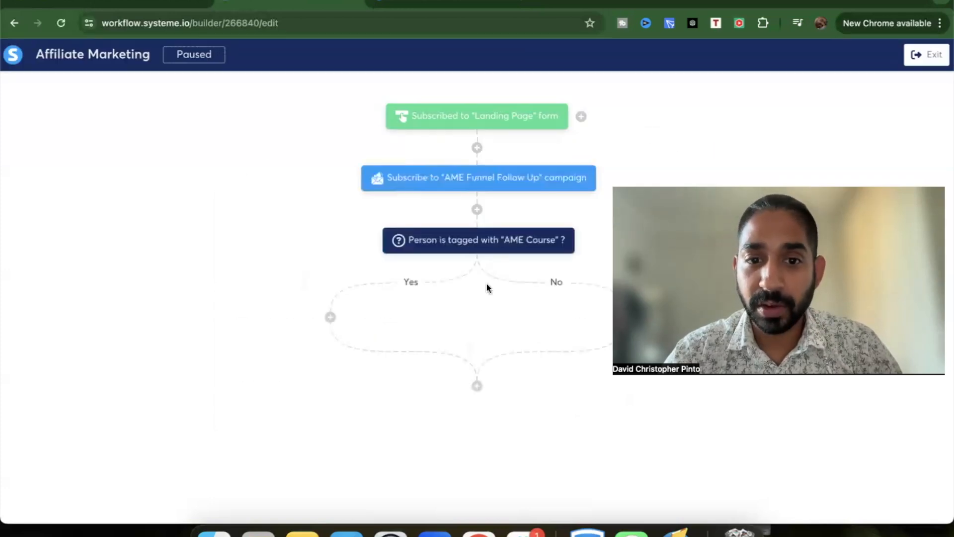
- Examine the actions that can be added to the Yes branch of the tag decision
{"action": "left_click", "coordinate": [330, 318]}
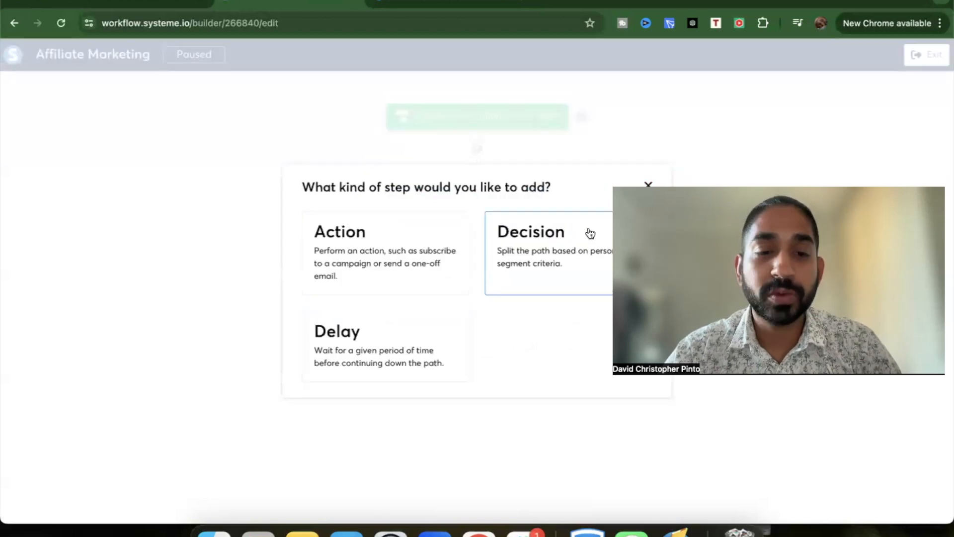
{"action": "left_click", "coordinate": [424, 233]}
{"action": "left_click", "coordinate": [421, 229]}
{"action": "scroll", "coordinate": [436, 344], "scroll_direction": "down", "scroll_amount": 2}
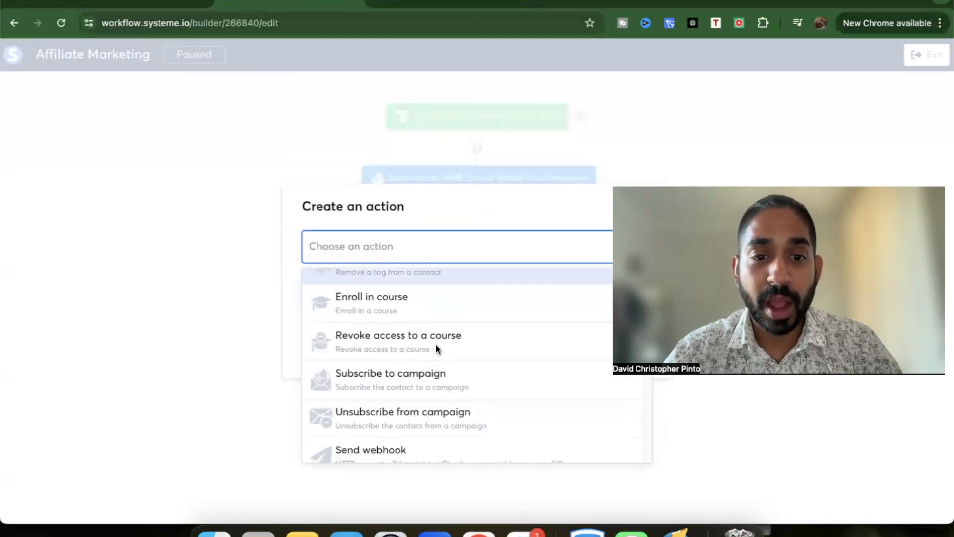
{"action": "scroll", "coordinate": [442, 330], "scroll_direction": "down", "scroll_amount": 2}
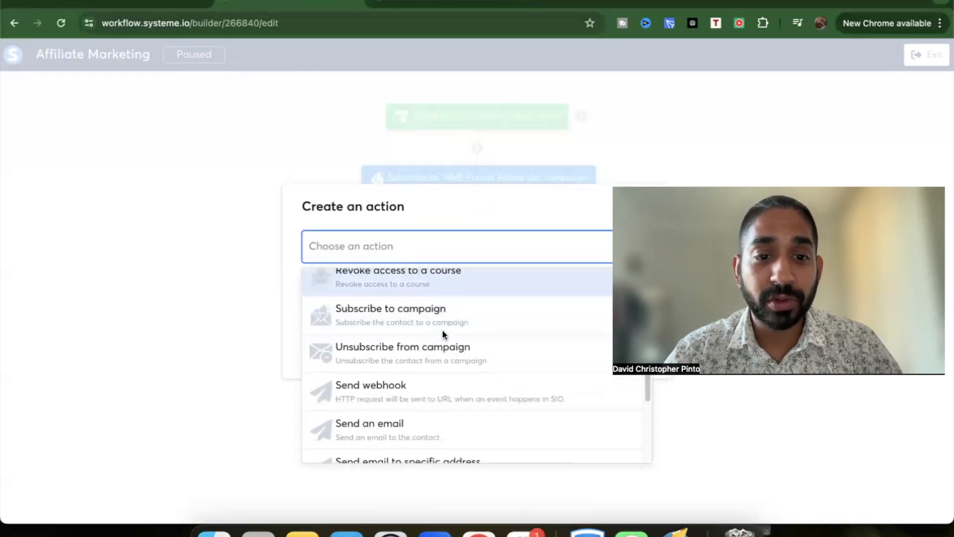
{"action": "scroll", "coordinate": [407, 387], "scroll_direction": "down", "scroll_amount": 1}
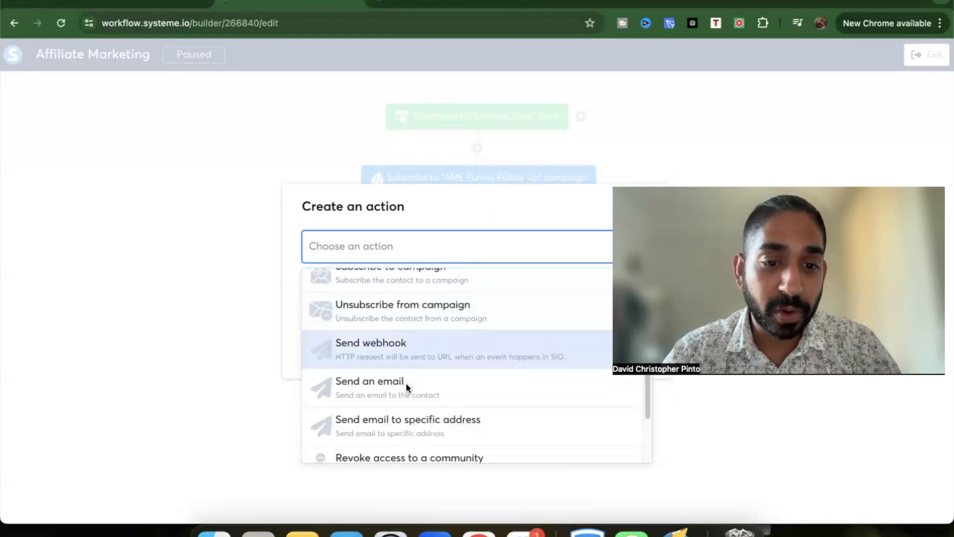
{"action": "scroll", "coordinate": [416, 377], "scroll_direction": "down", "scroll_amount": 2}
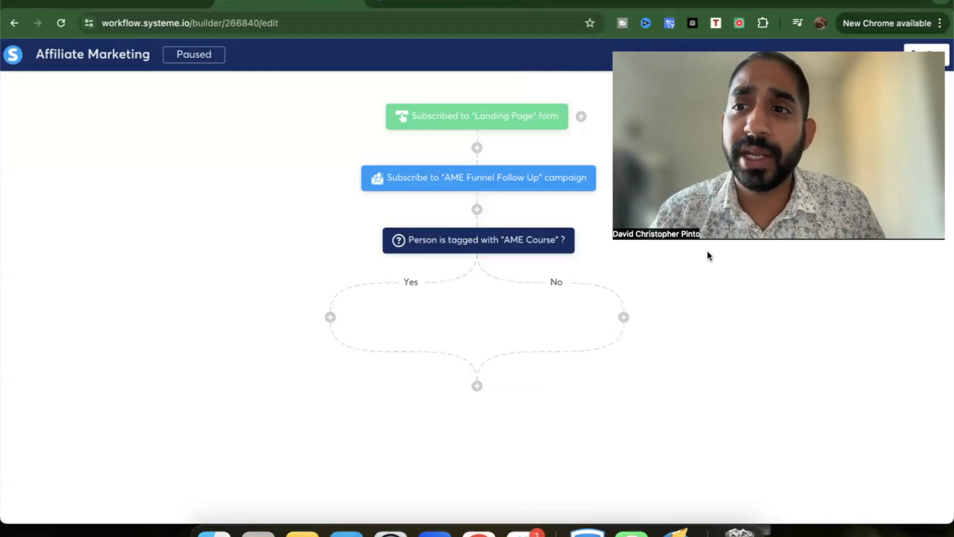
- Leave the workflow builder and set the main dashboard's date range to February 17, 2023 - August 01, 2024
{"action": "left_click", "coordinate": [921, 63]}
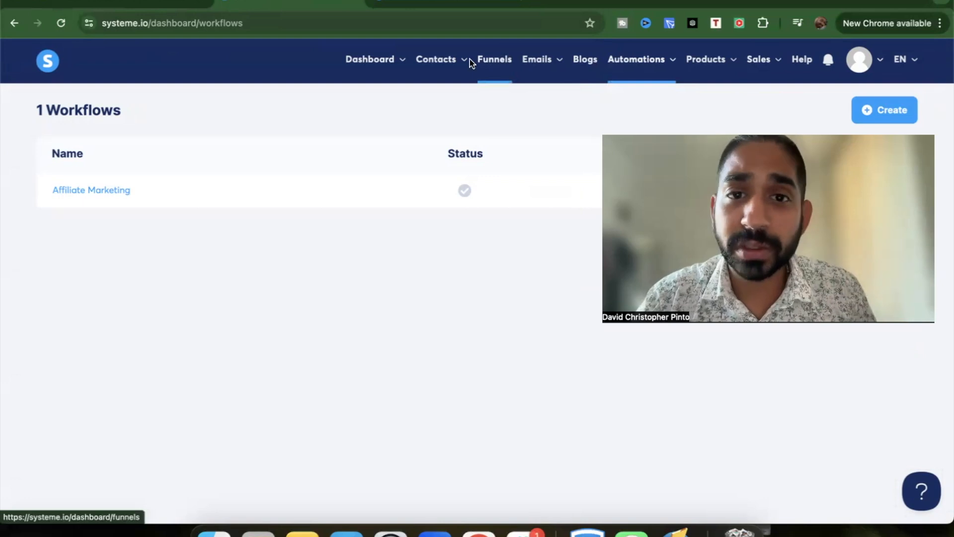
{"action": "mouse_move", "coordinate": [454, 64]}
{"action": "mouse_move", "coordinate": [387, 55]}
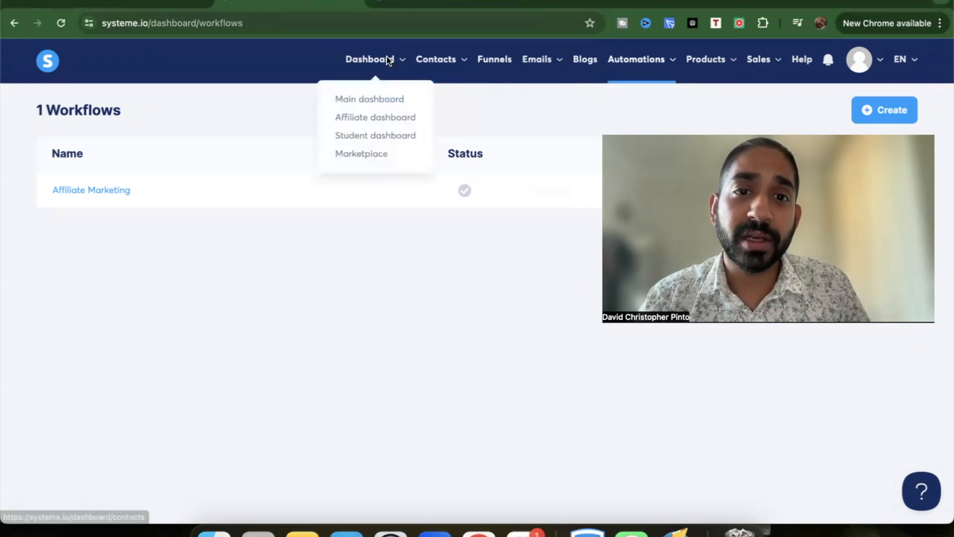
{"action": "left_click", "coordinate": [380, 95]}
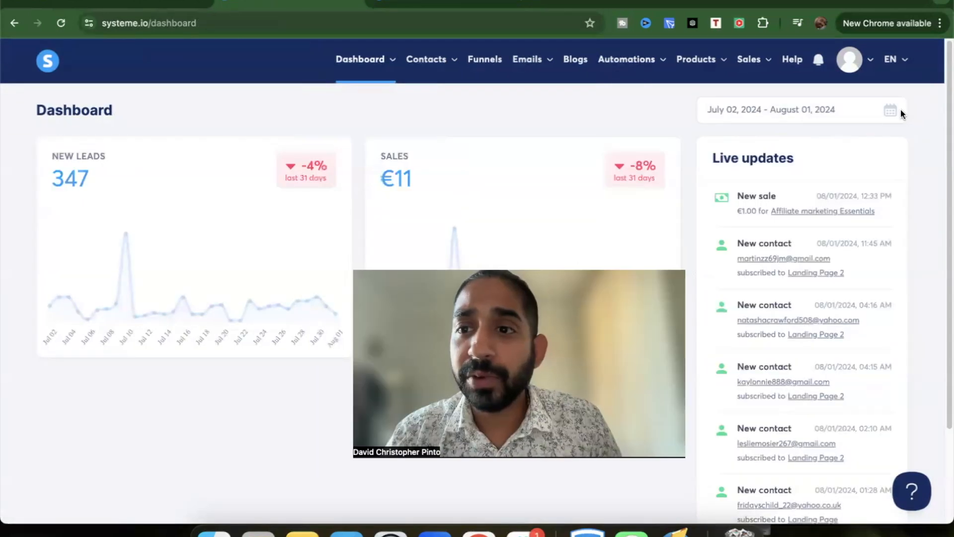
{"action": "left_click", "coordinate": [890, 112]}
{"action": "left_click", "coordinate": [910, 317]}
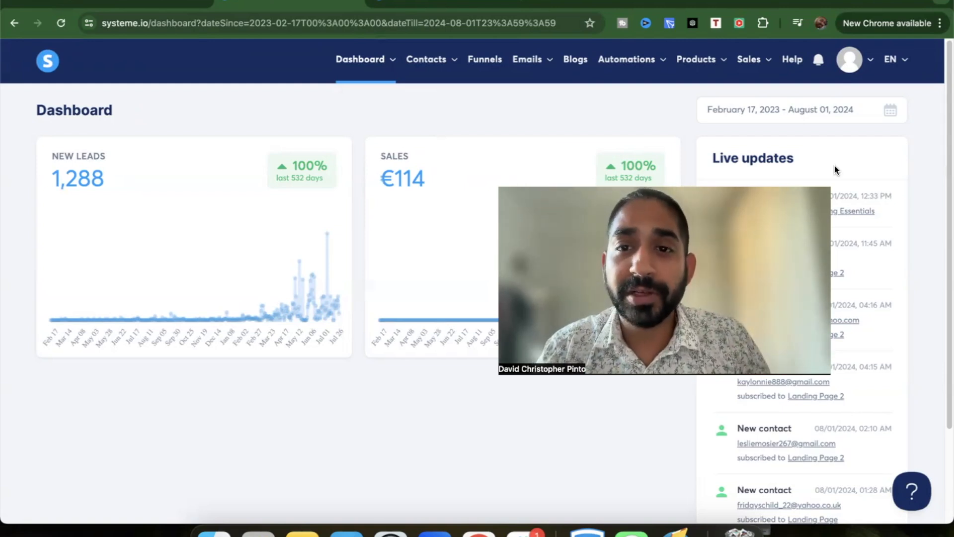
- Open the list of automation rules to review the active triggers and actions
{"action": "mouse_move", "coordinate": [626, 59]}
{"action": "left_click", "coordinate": [621, 97]}
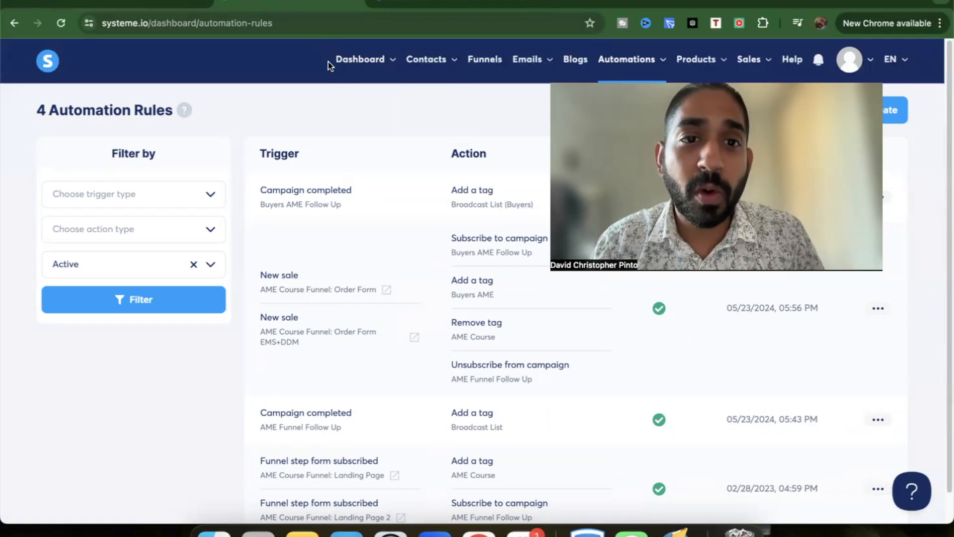
- Go to the student dashboard, show the remaining enrolled courses and resume the Systeme.io certification course
{"action": "mouse_move", "coordinate": [378, 62]}
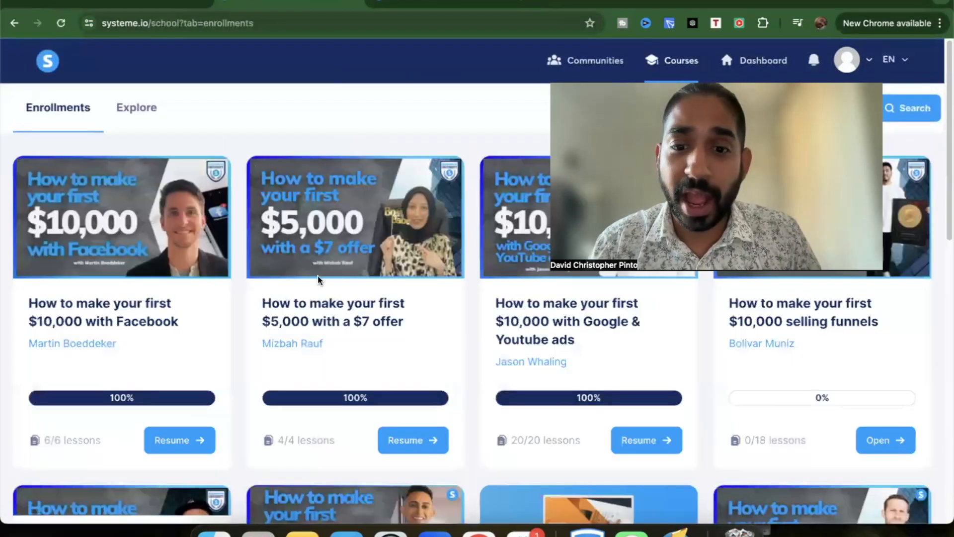
{"action": "scroll", "coordinate": [317, 277], "scroll_direction": "down", "scroll_amount": 3}
{"action": "scroll", "coordinate": [351, 369], "scroll_direction": "down", "scroll_amount": 6}
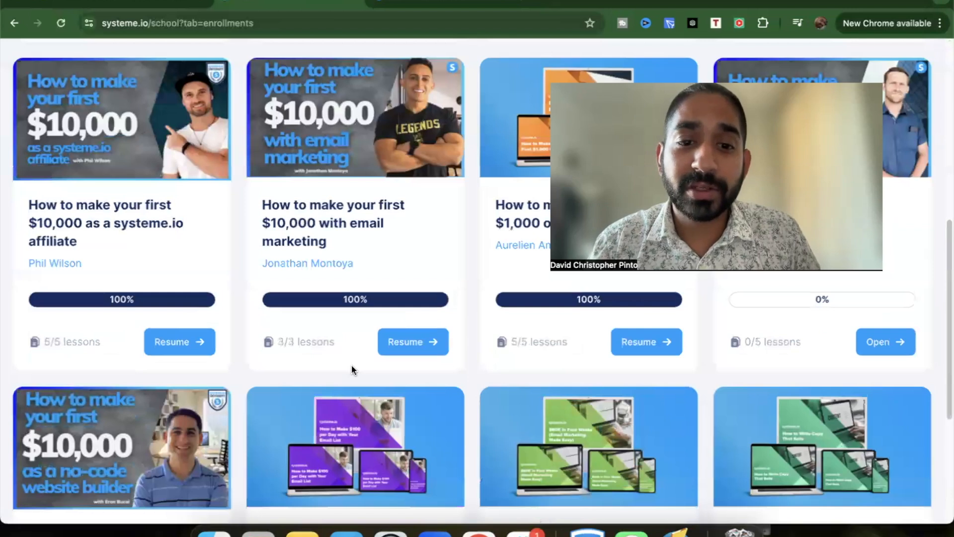
{"action": "scroll", "coordinate": [783, 507], "scroll_direction": "down", "scroll_amount": 5}
{"action": "left_click", "coordinate": [769, 486]}
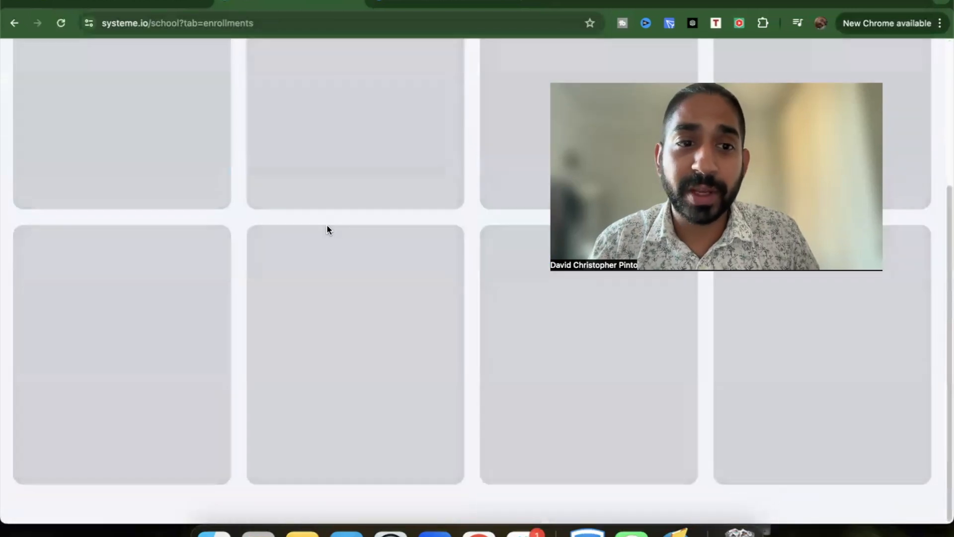
{"action": "scroll", "coordinate": [472, 385], "scroll_direction": "down", "scroll_amount": 5}
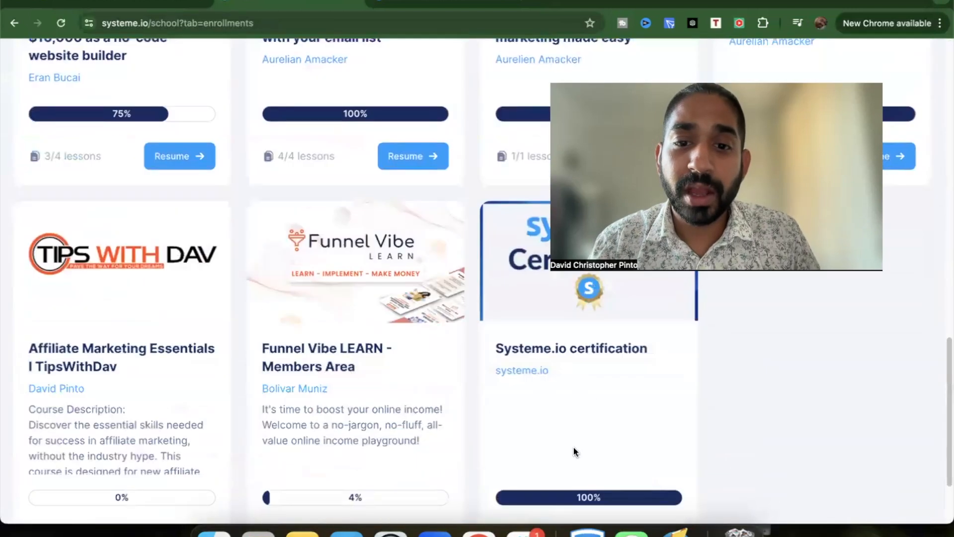
{"action": "scroll", "coordinate": [584, 386], "scroll_direction": "up", "scroll_amount": 1}
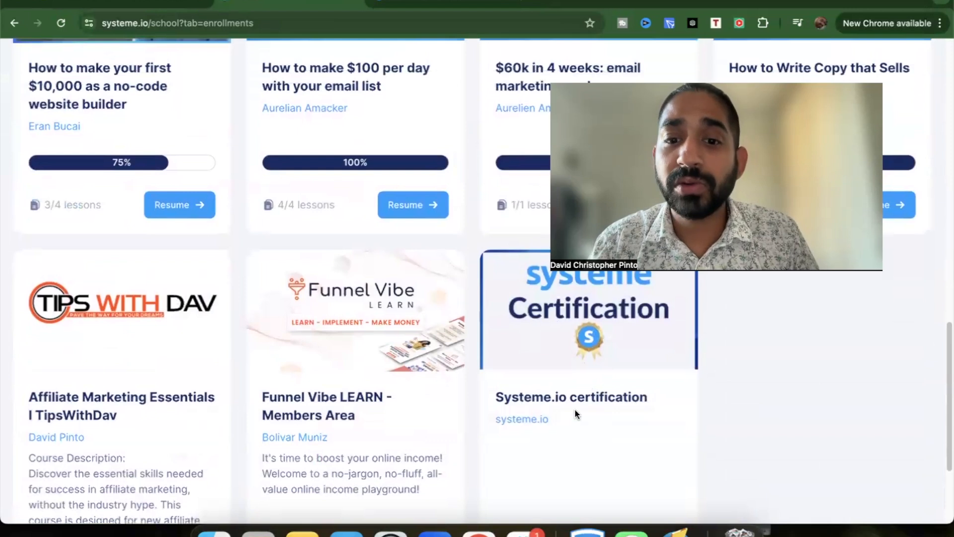
{"action": "scroll", "coordinate": [570, 419], "scroll_direction": "down", "scroll_amount": 3}
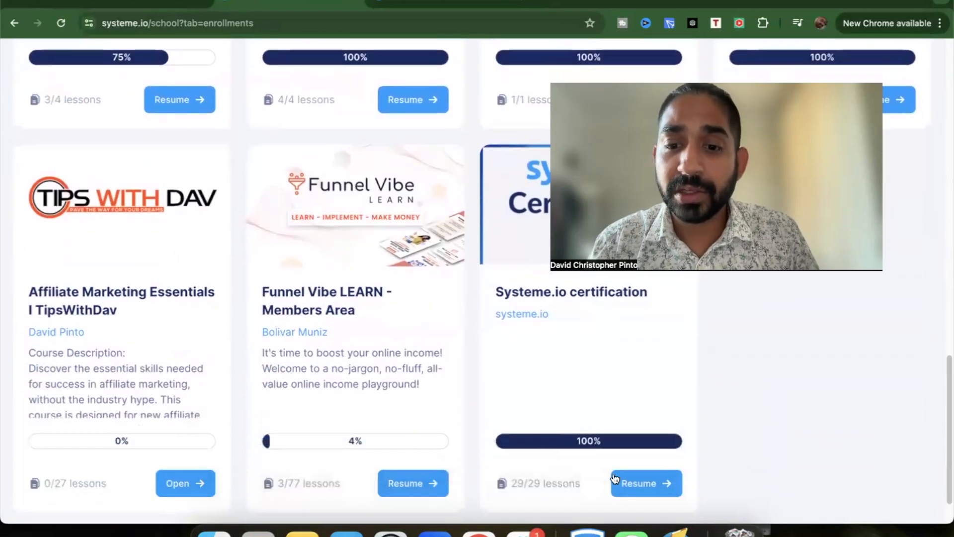
{"action": "left_click", "coordinate": [635, 489]}
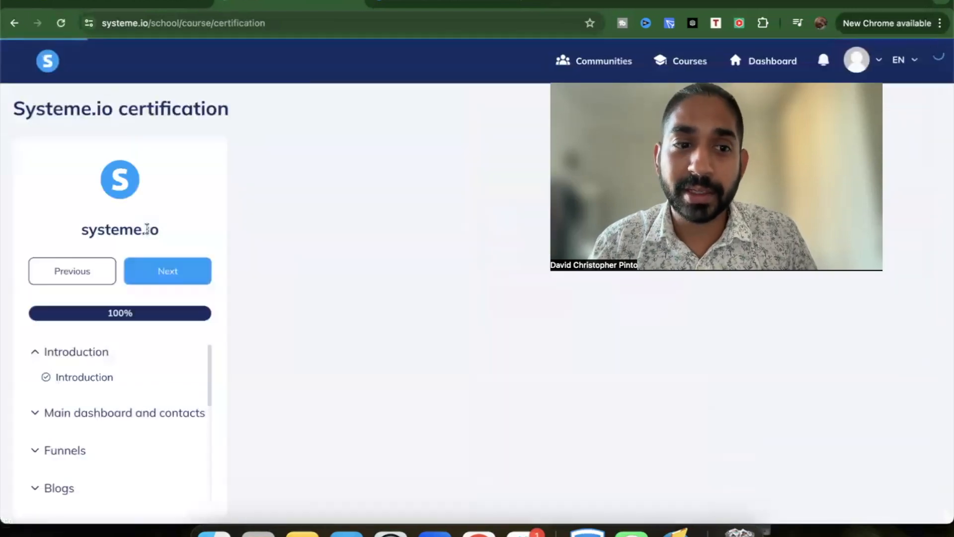
- Open the Introduction lesson of the certification course and look through the course's list of modules
{"action": "left_click", "coordinate": [105, 377]}
{"action": "scroll", "coordinate": [109, 380], "scroll_direction": "down", "scroll_amount": 5}
{"action": "scroll", "coordinate": [100, 402], "scroll_direction": "down", "scroll_amount": 2}
{"action": "scroll", "coordinate": [93, 426], "scroll_direction": "up", "scroll_amount": 1}
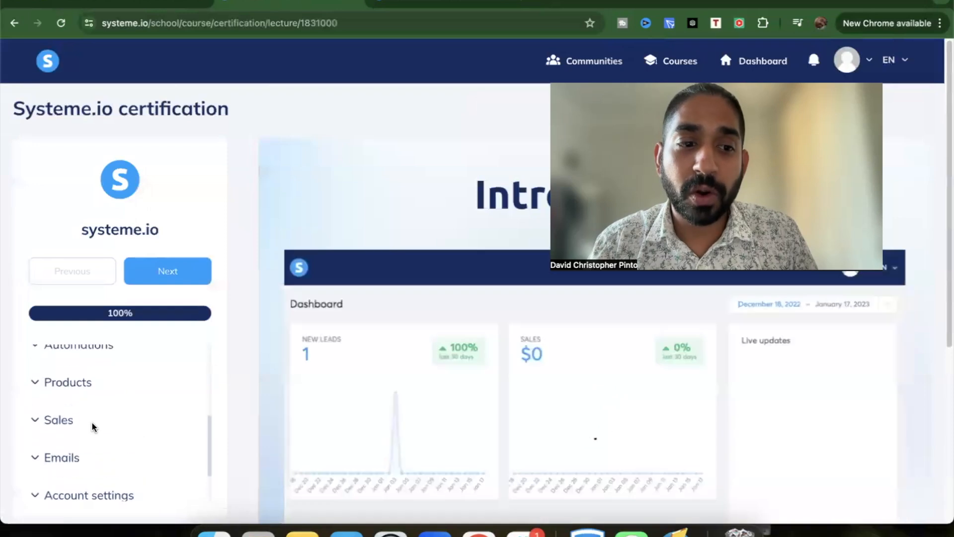